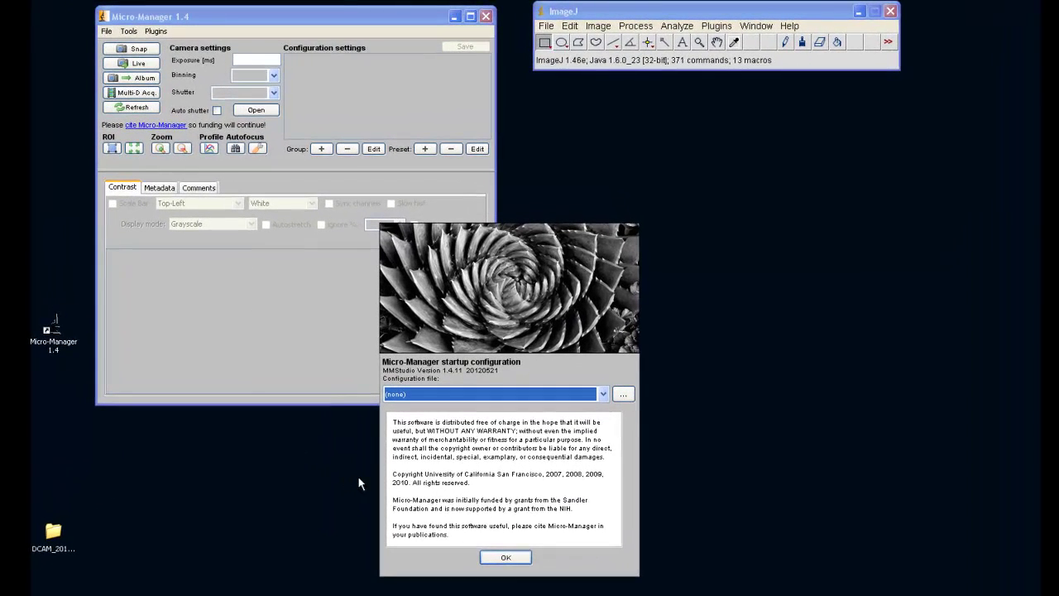
Start Micro-Manager with (none) selected so no configuration file is loaded.
left_click(502, 558)
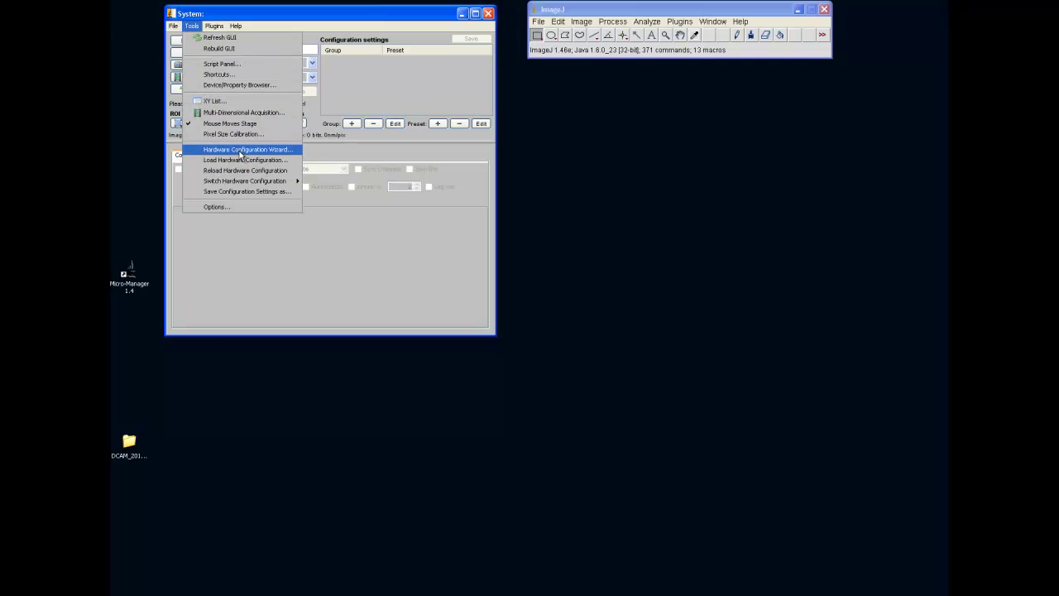
Launch the Hardware Configuration Wizard to create a new configuration.
left_click(240, 151)
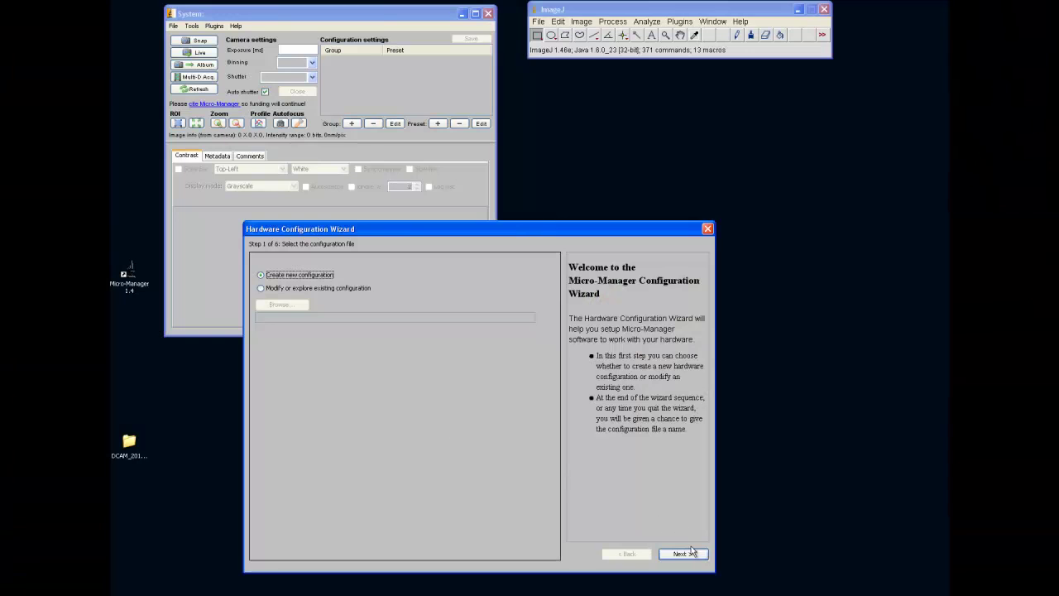
Go to the Add Devices step and expand the HamamatsuHam adapter to show HamamatsuHam_DCAM.
left_click(692, 553)
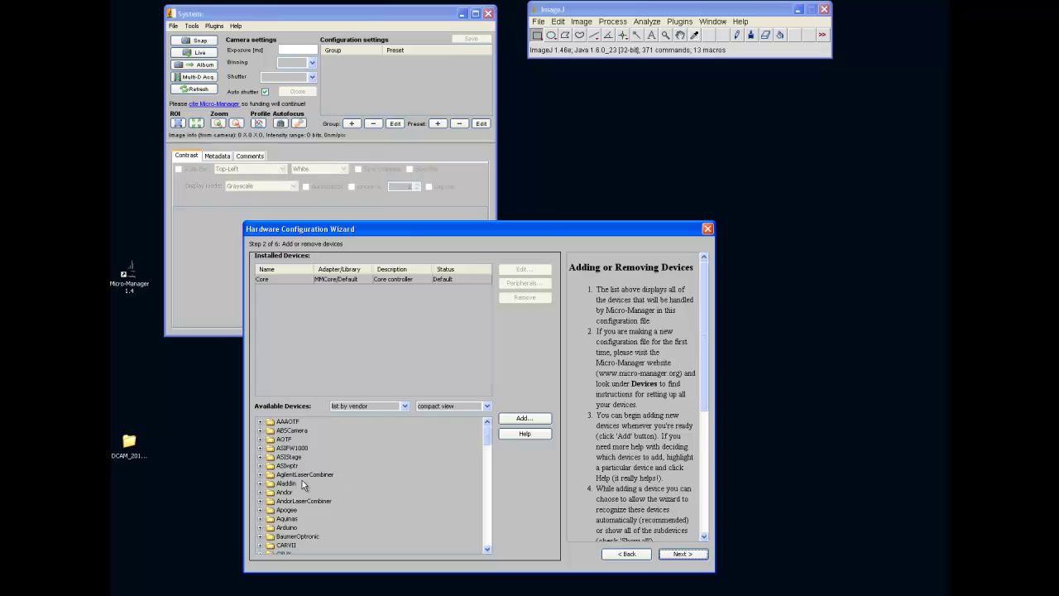
scroll(302, 480, "down", 8)
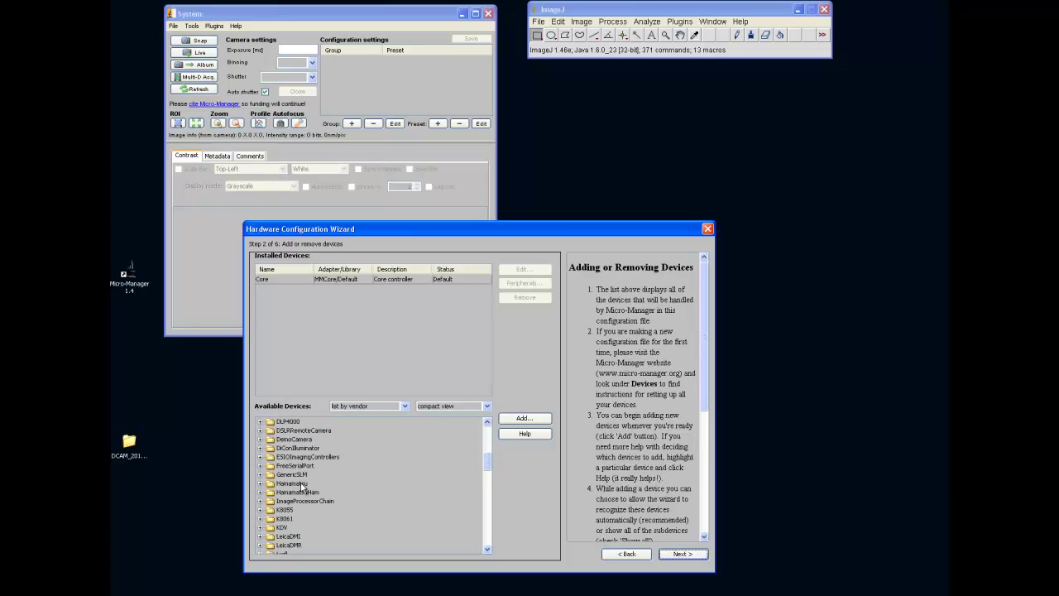
left_click(267, 491)
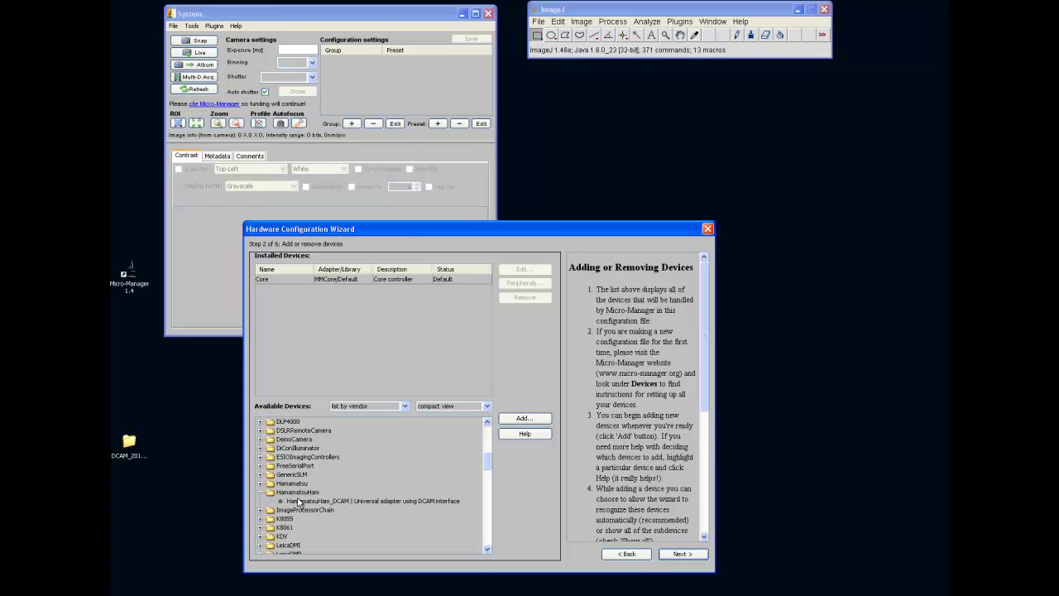
left_click(298, 493)
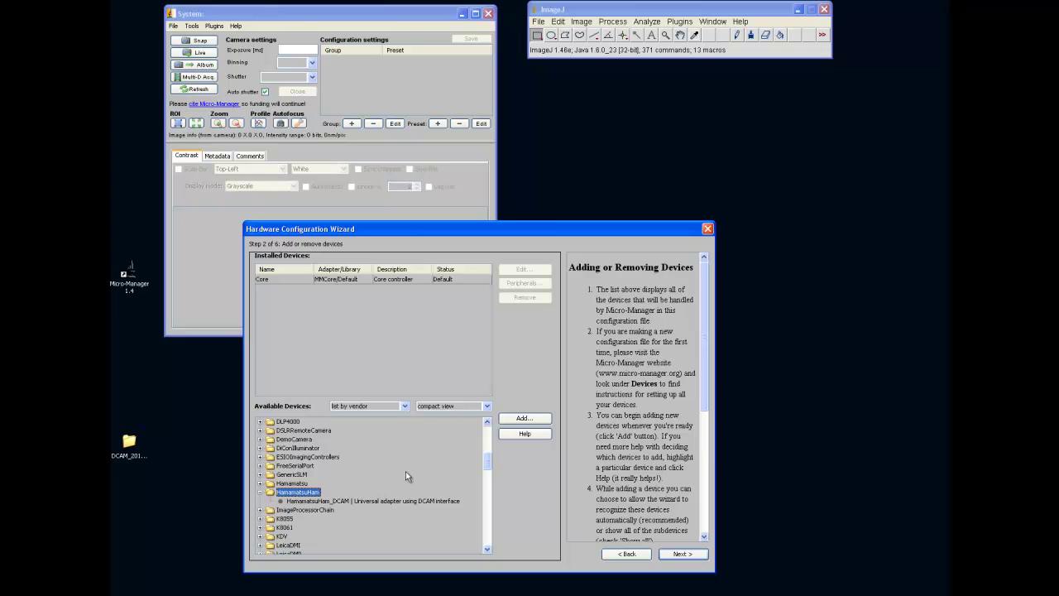
Open the HamamatsuHam help page and follow its DCAM driver link to Hamamatsu's DCAM-API page.
left_click(524, 434)
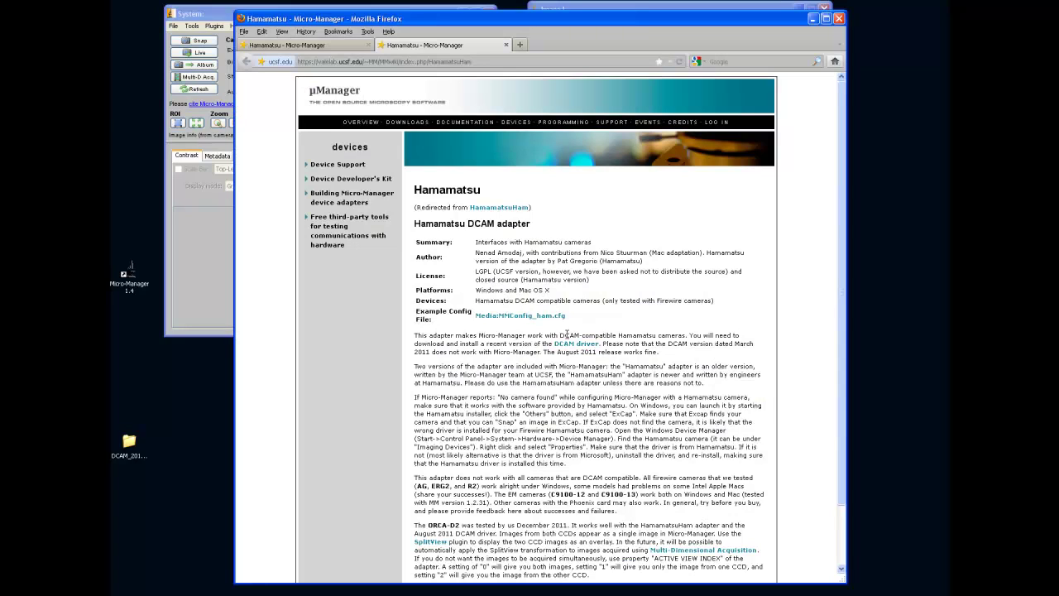
left_click(577, 344)
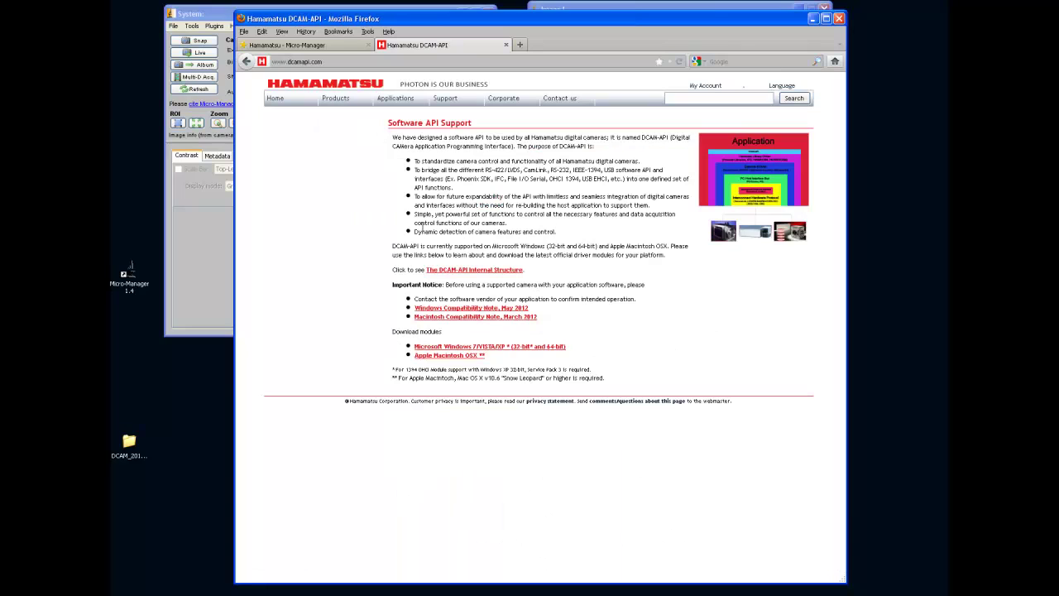
Install HamamatsuHam_DCAM as a device under its default label.
left_click(813, 19)
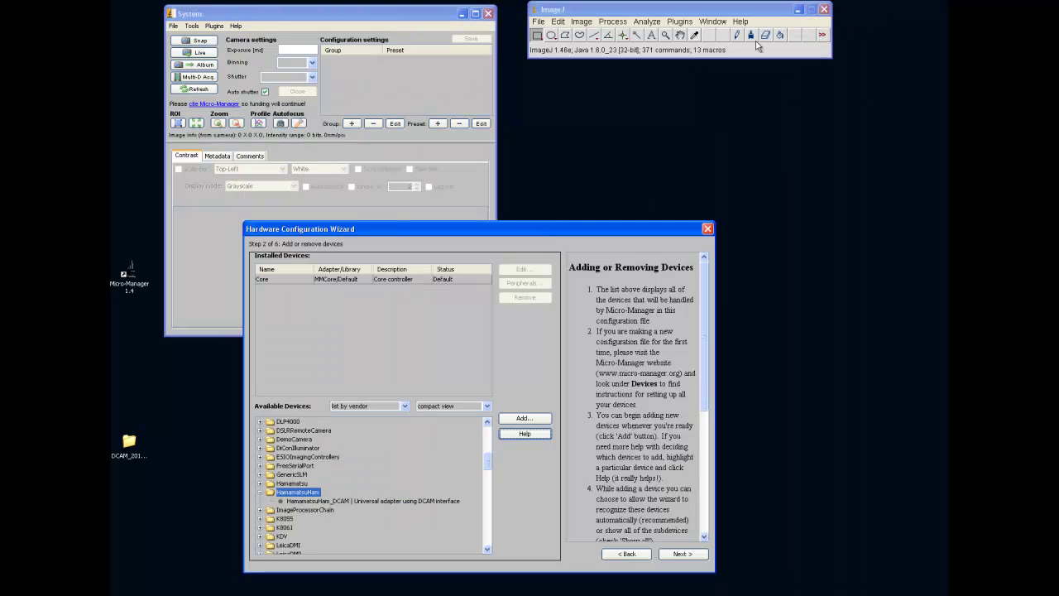
left_click(379, 501)
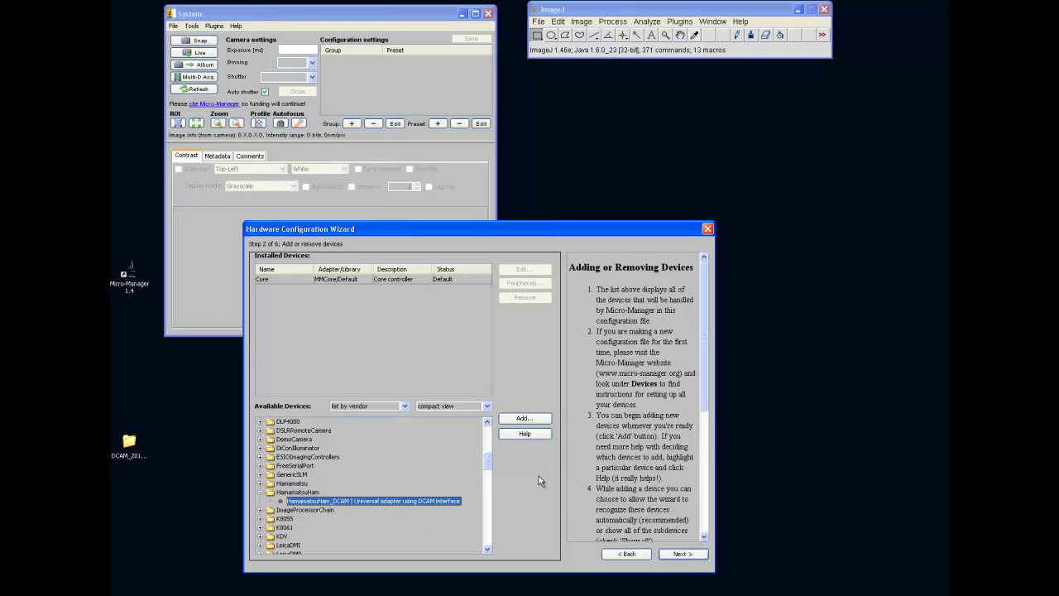
left_click(524, 418)
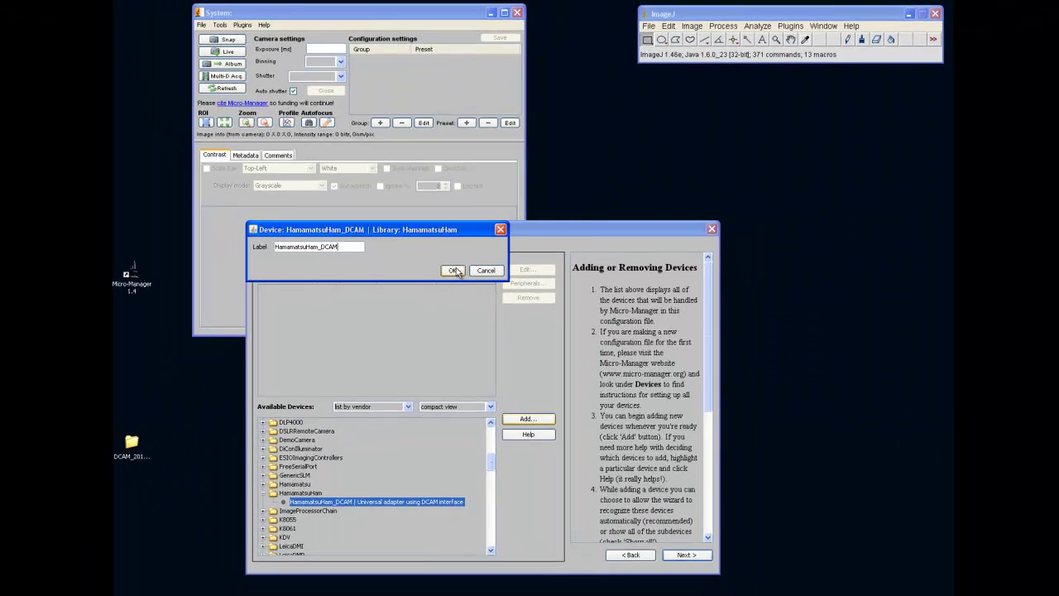
left_click(534, 301)
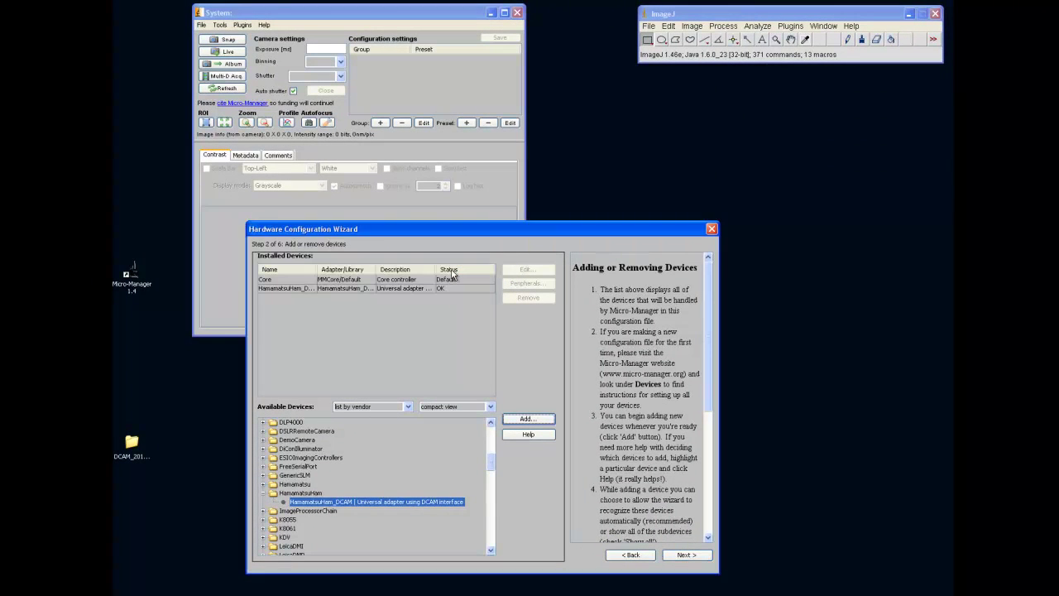
left_click(384, 289)
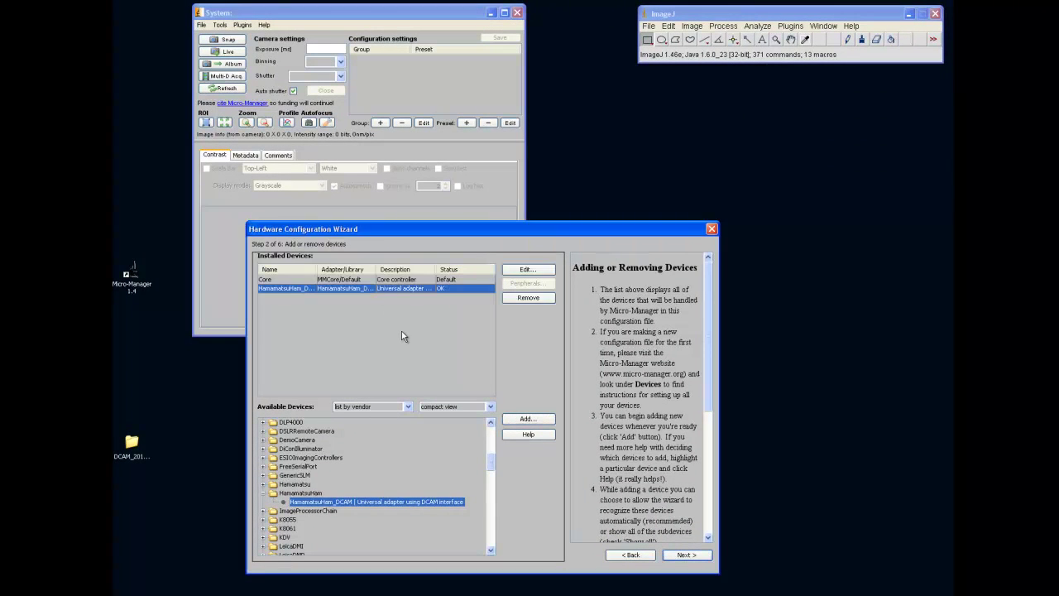
Skip through default roles, device delays and position labels unchanged to the save step.
left_click(692, 558)
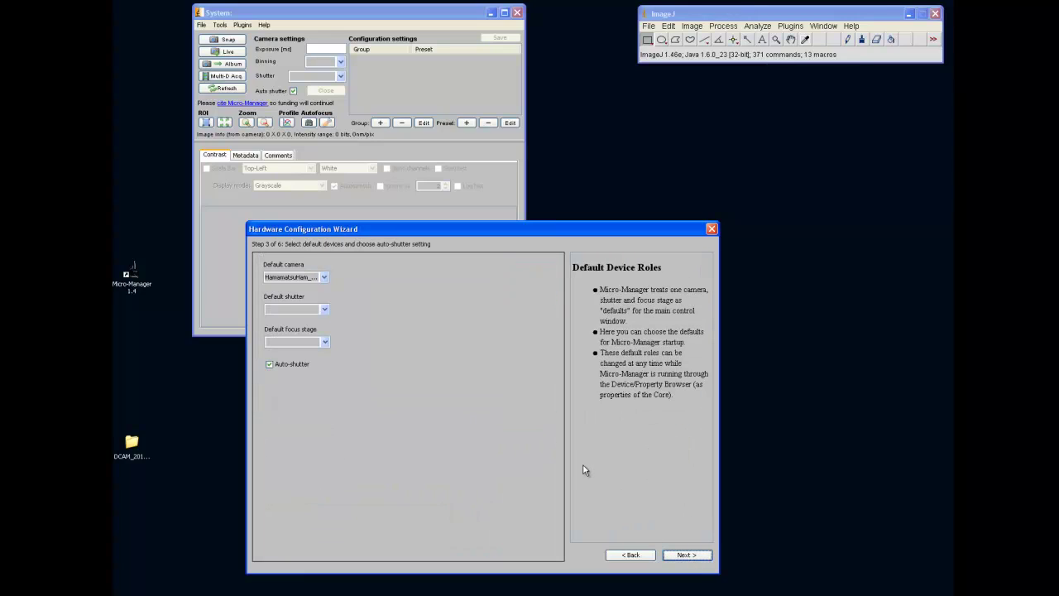
left_click(680, 557)
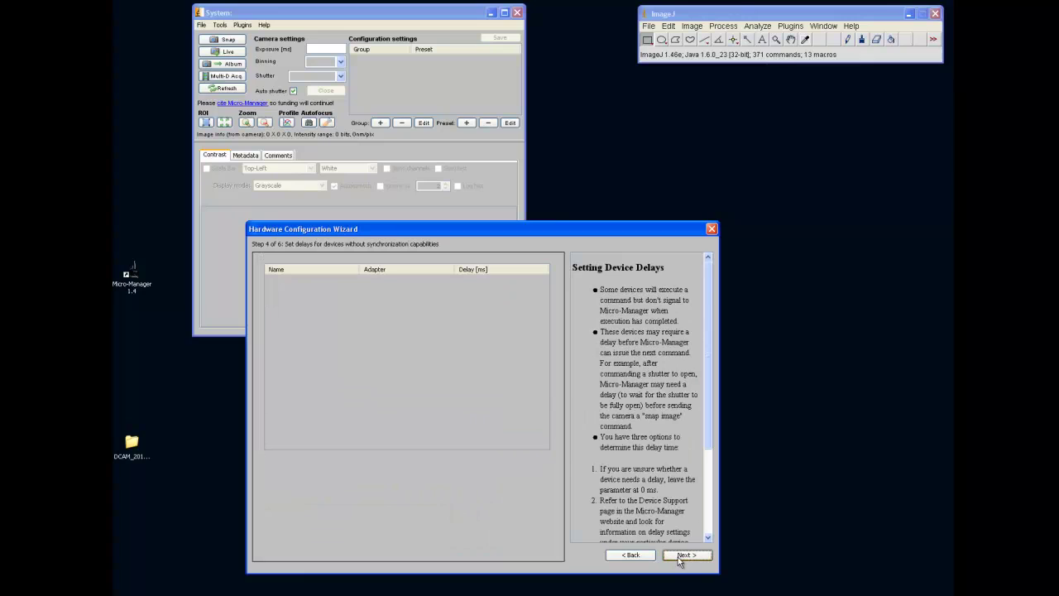
left_click(680, 558)
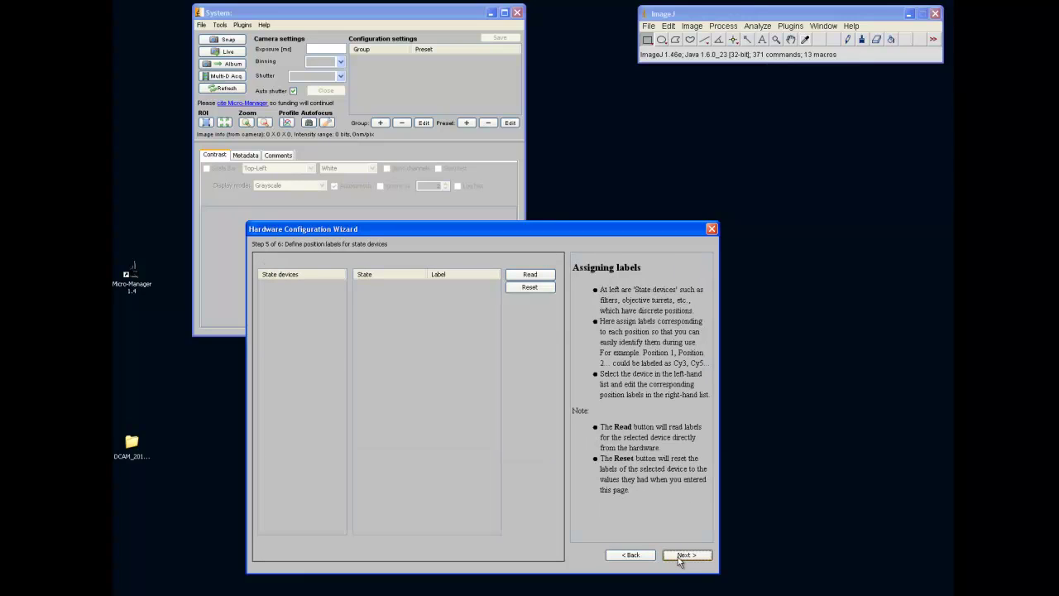
left_click(680, 556)
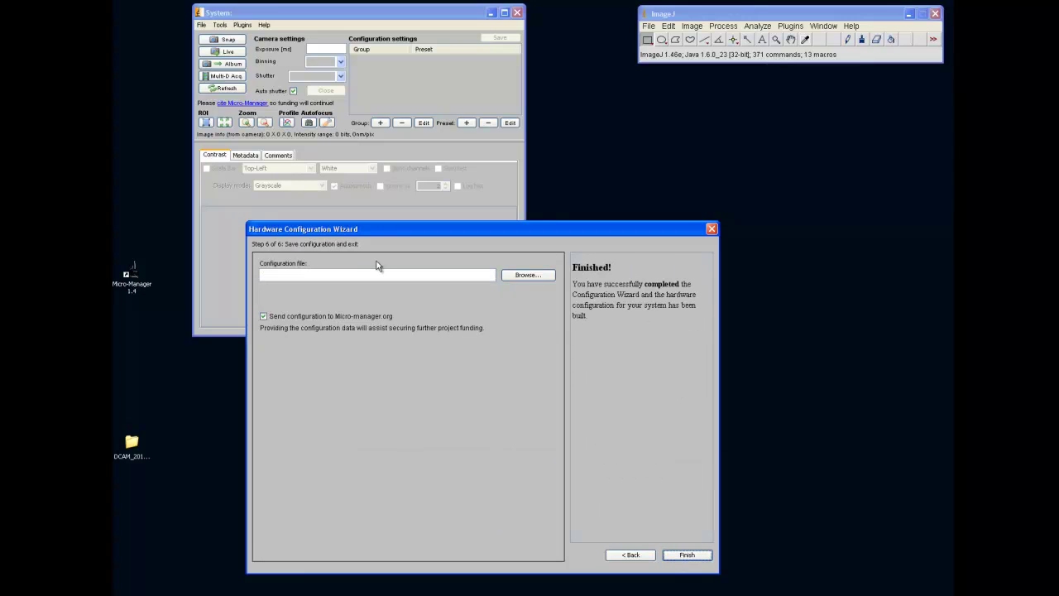
Save the configuration as MMConfig-Test.cfg in C:\MMConfigs and finish the wizard.
left_click(504, 275)
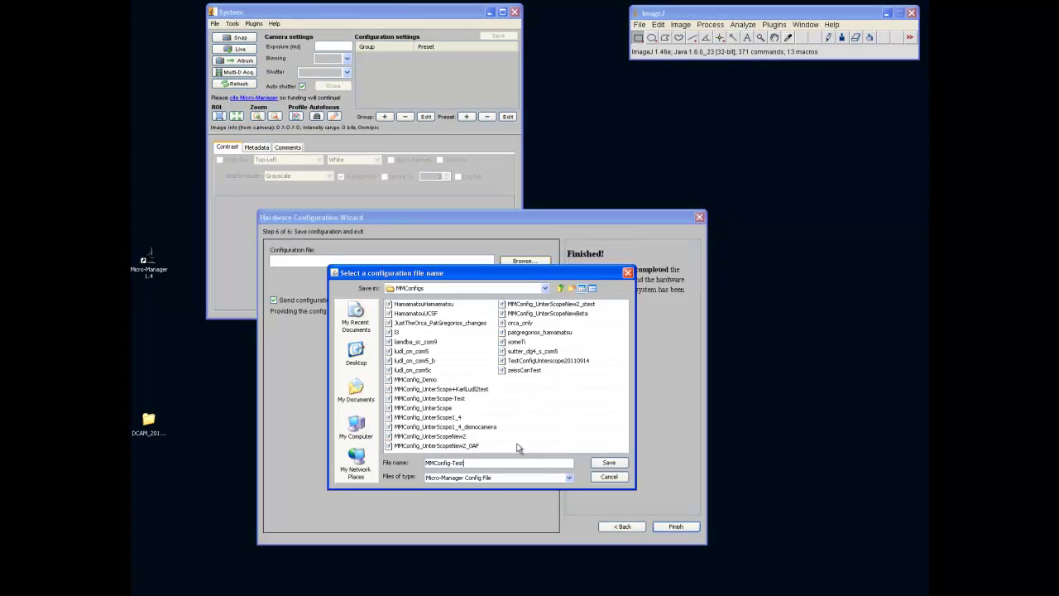
key("Return")
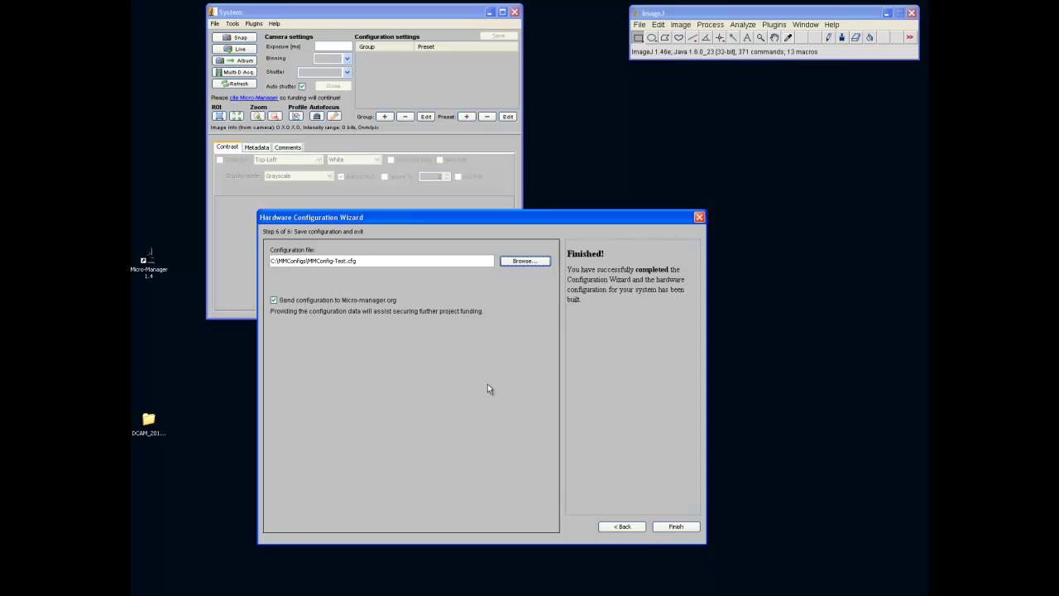
left_click(672, 528)
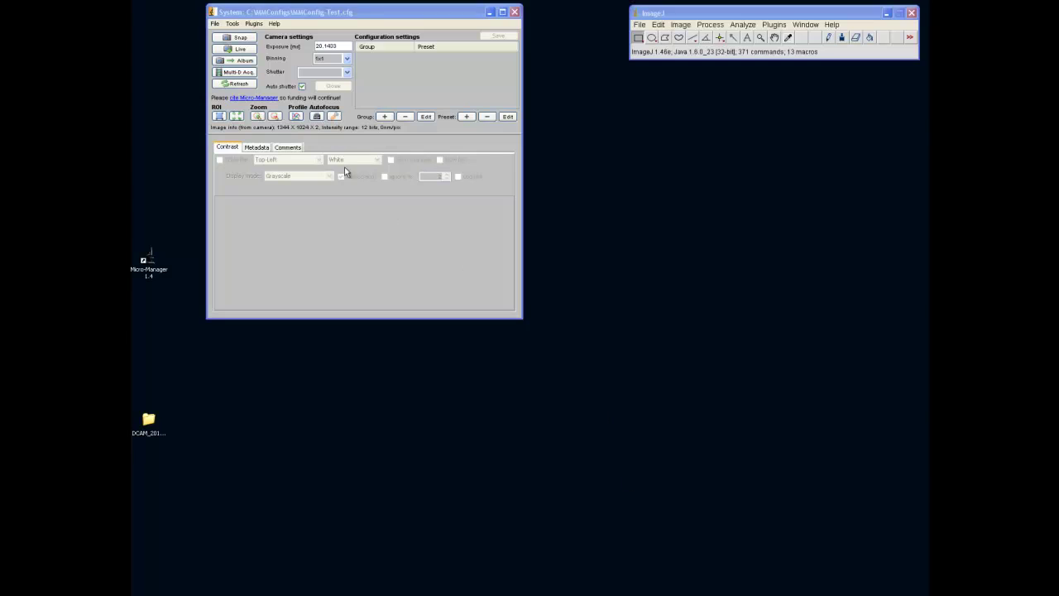
Reopen the Hardware Configuration Wizard to modify the existing MMConfig-Test.cfg configuration.
left_click(233, 23)
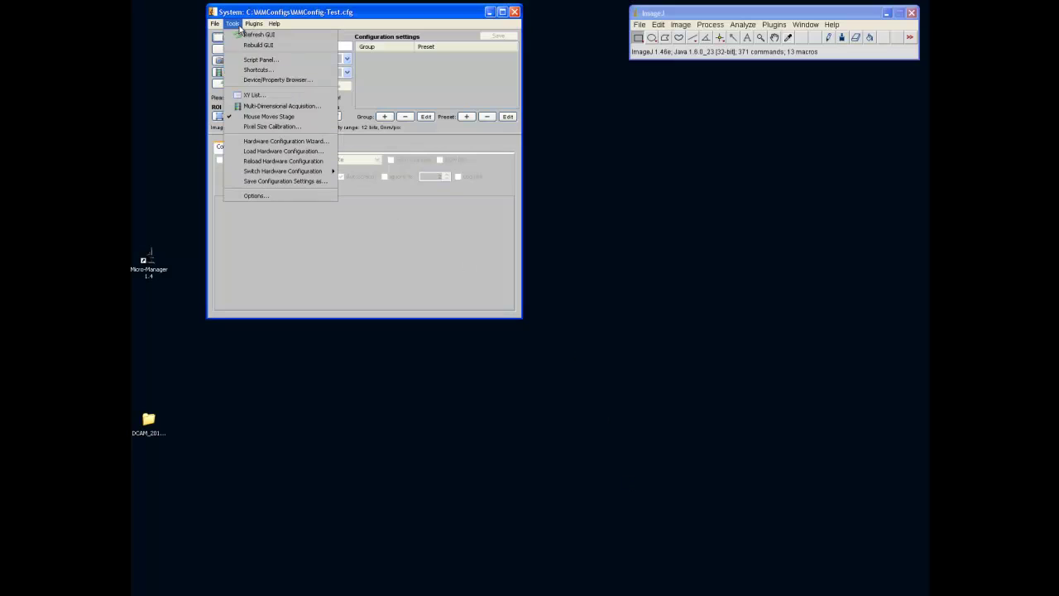
left_click(273, 144)
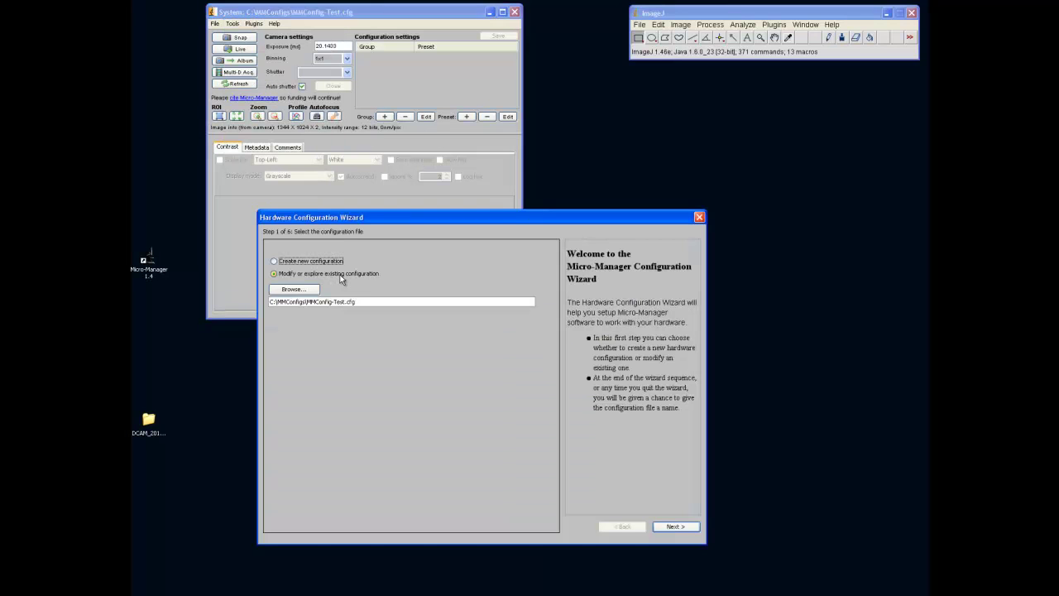
left_click(340, 274)
left_click(679, 527)
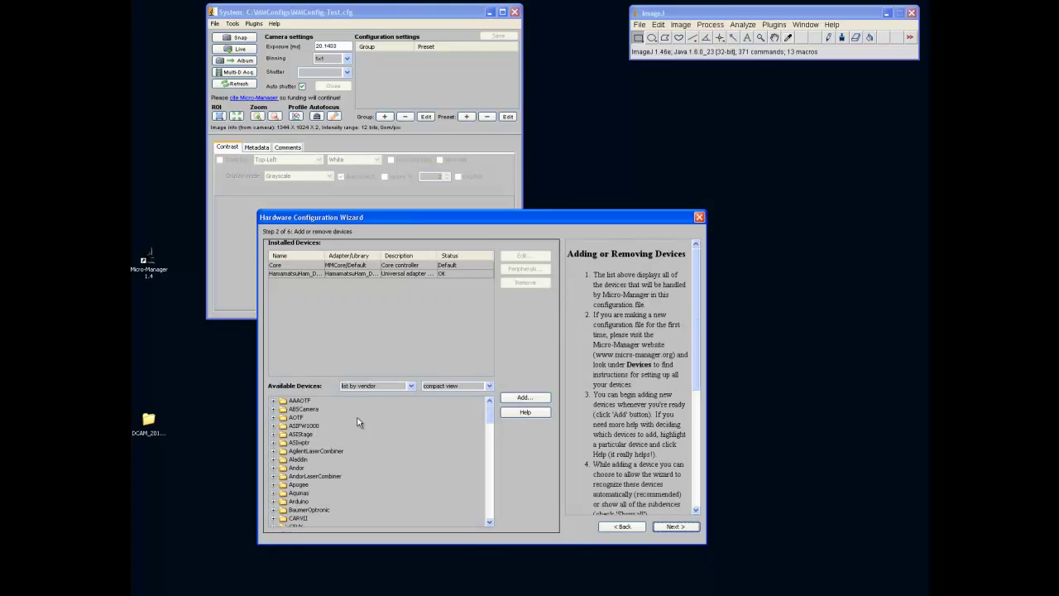
Expand the Ludl adapter to list its controller, shutter, wheel and stage devices.
scroll(354, 437, "down", 10)
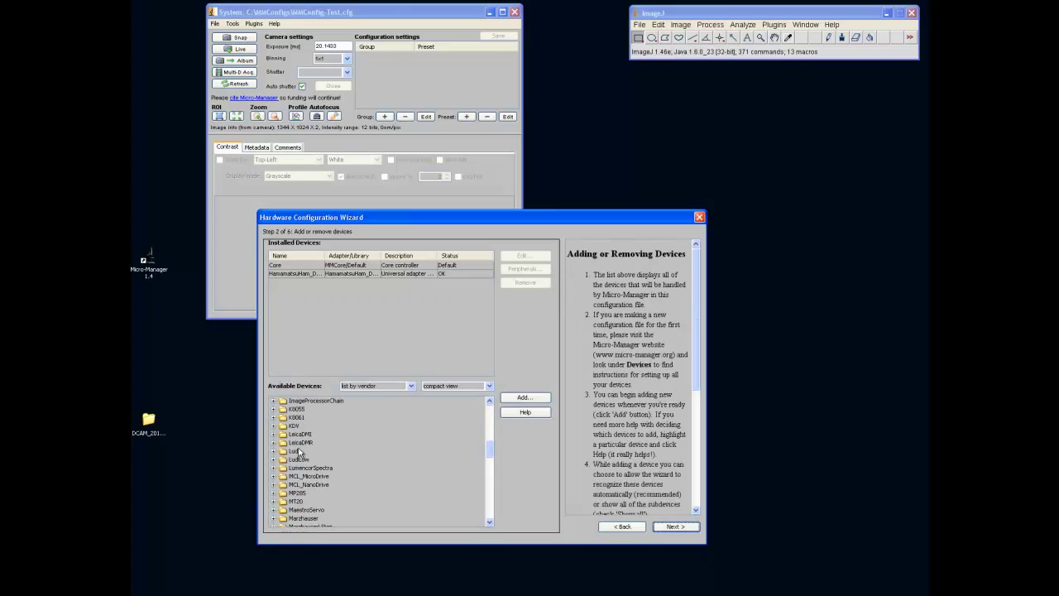
left_click(281, 452)
double_click(282, 453)
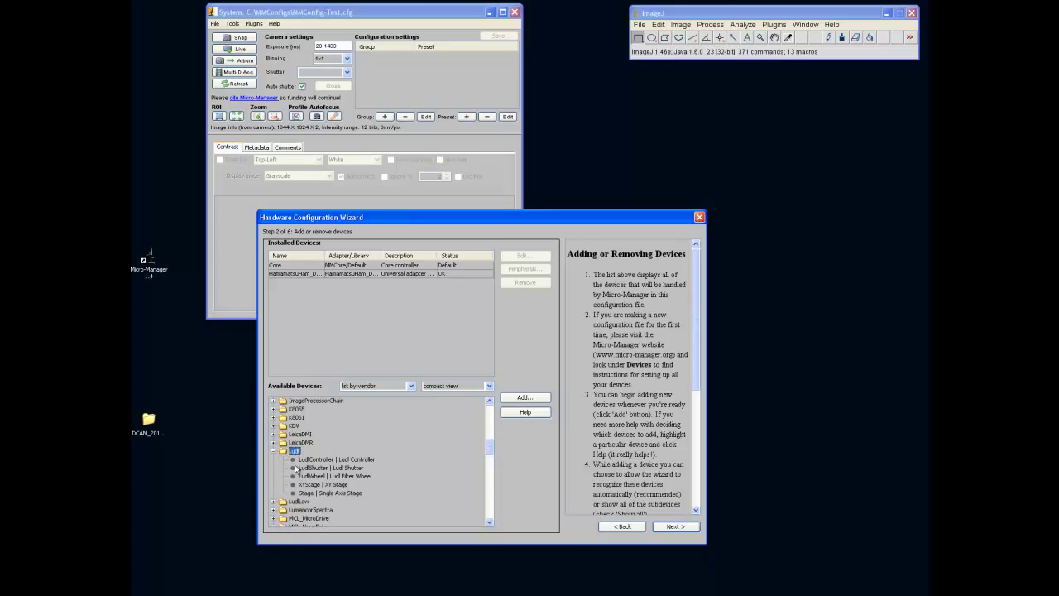
Read the Ludl help page's serial port requirements: 9600 baud and 2 stopbits.
left_click(525, 412)
left_click_drag(439, 324, 583, 340)
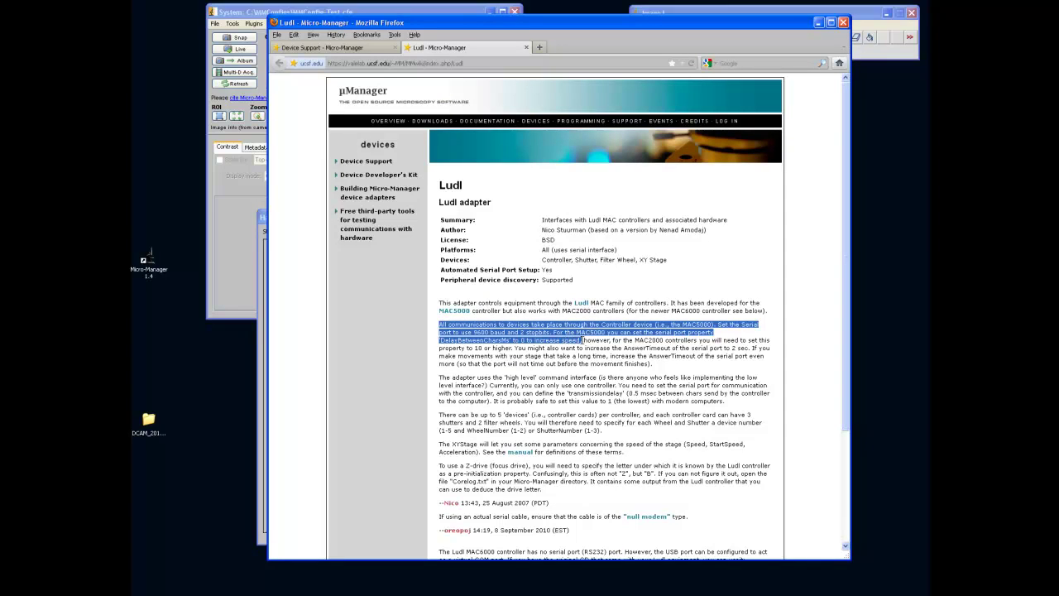
left_click(818, 22)
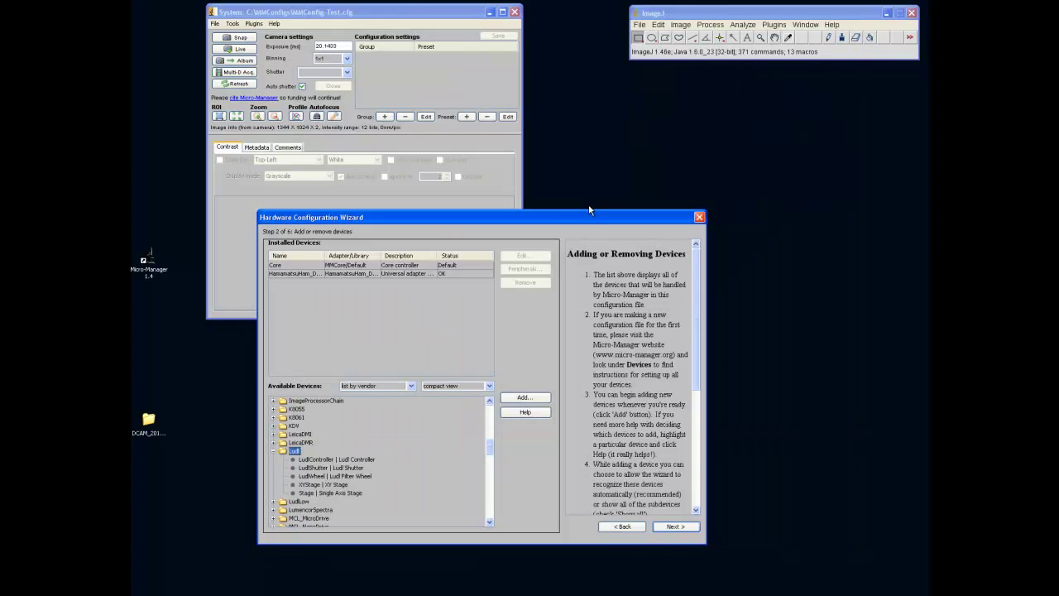
Try adding LudlController on COM1, which fails with a serial command error.
left_click(366, 459)
left_click(514, 398)
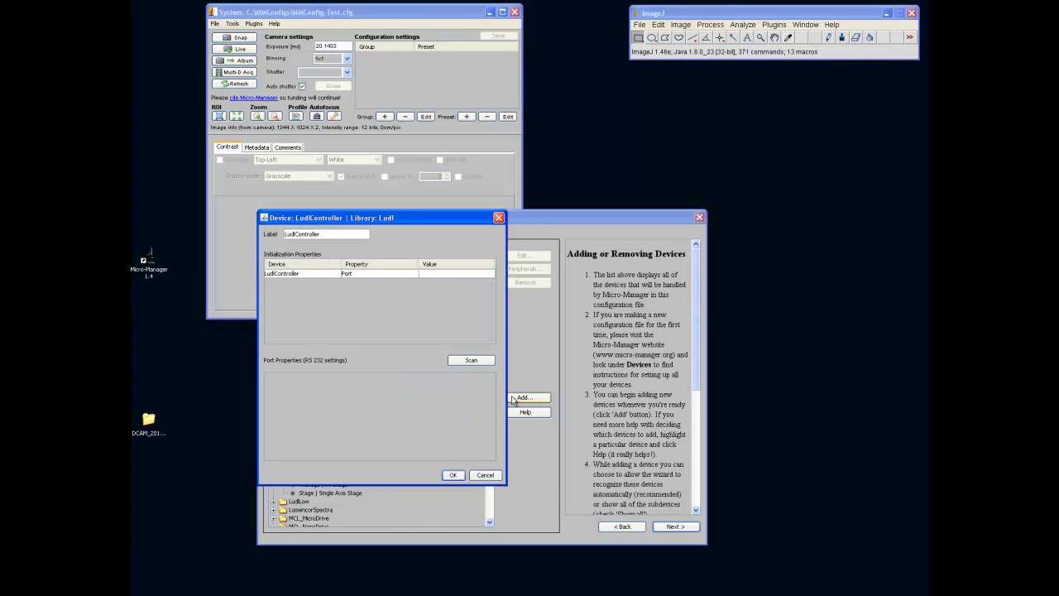
left_click(470, 362)
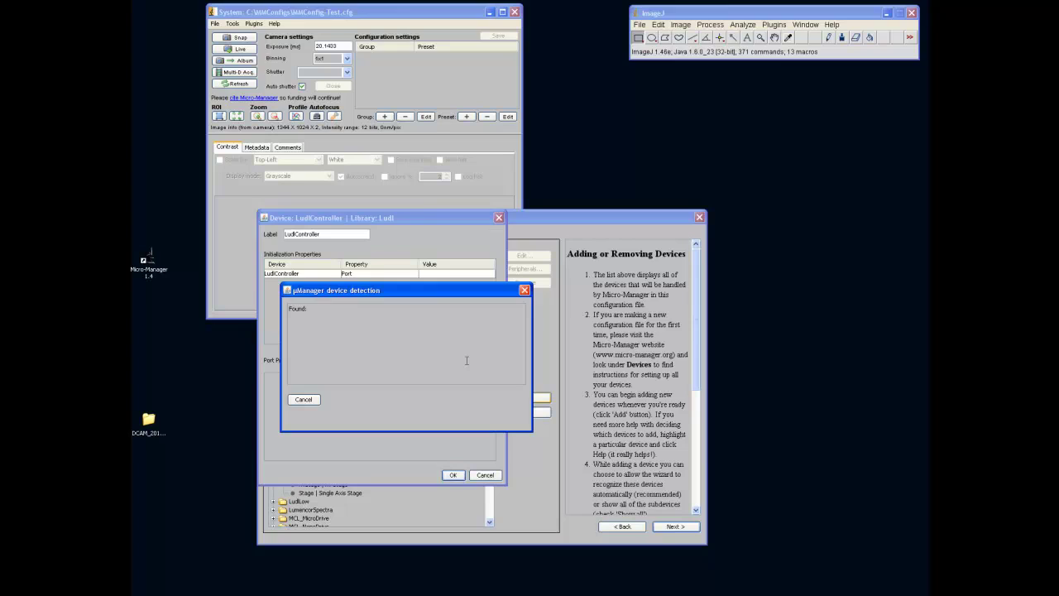
left_click(446, 274)
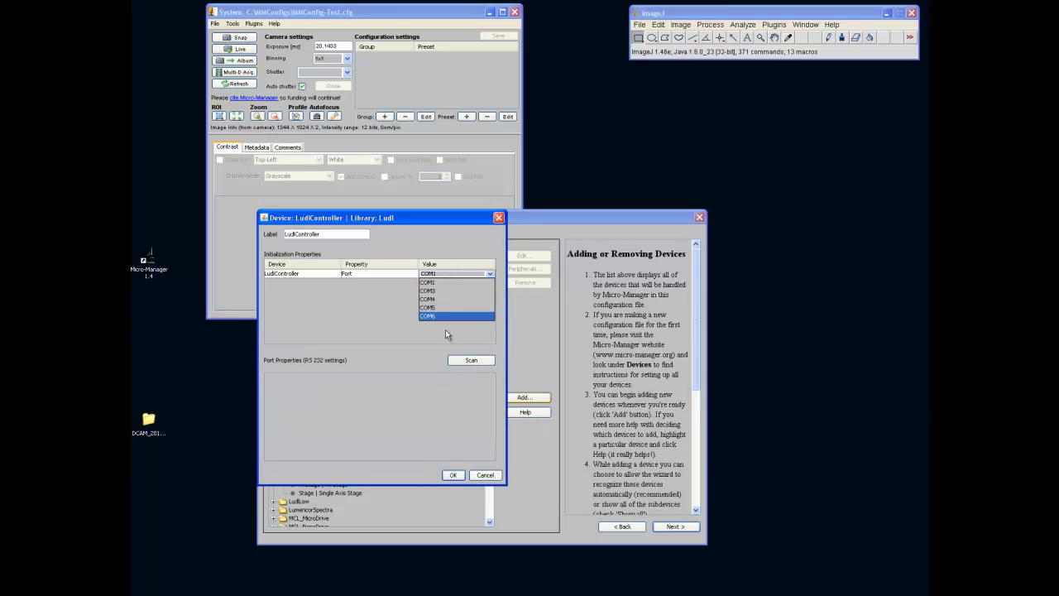
left_click(445, 279)
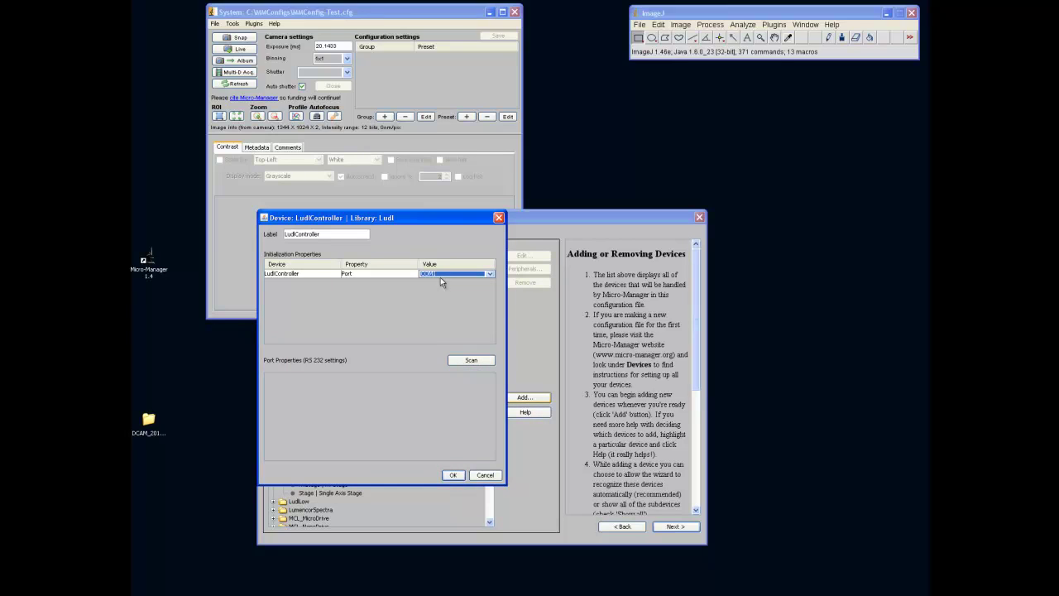
left_click(451, 475)
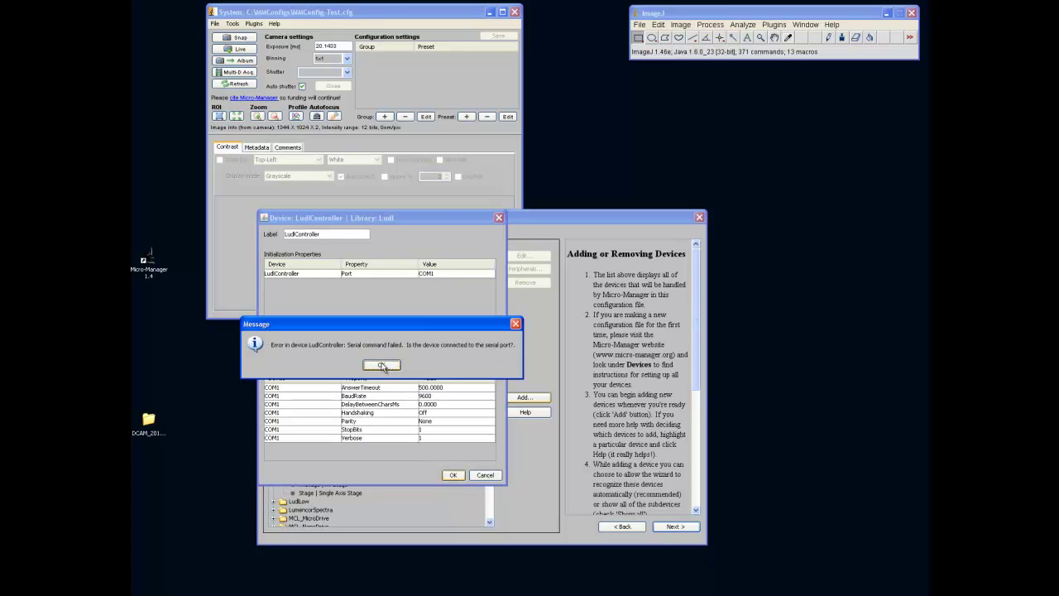
left_click(382, 366)
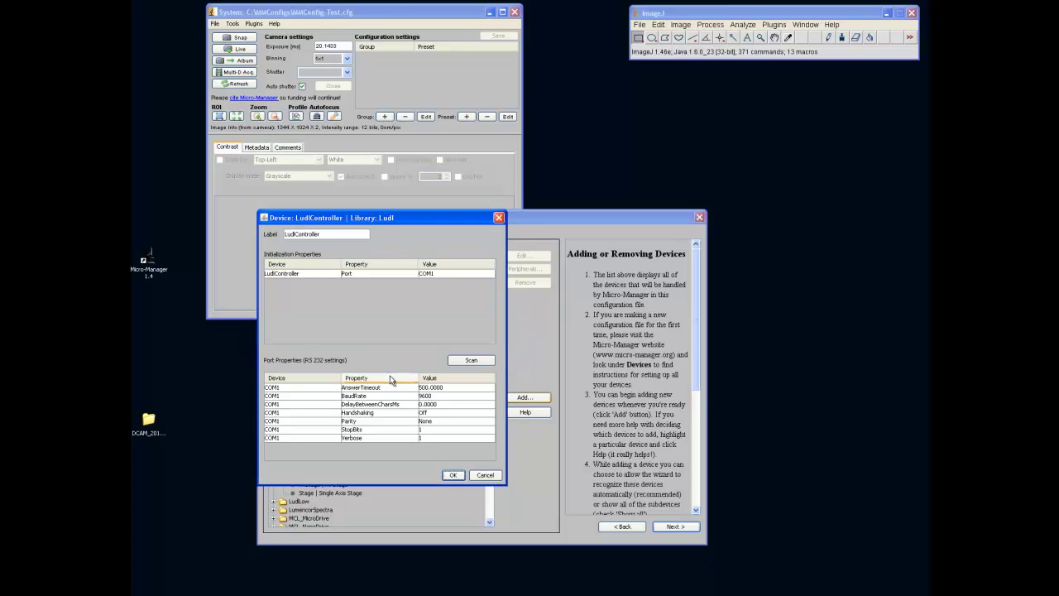
left_click(499, 217)
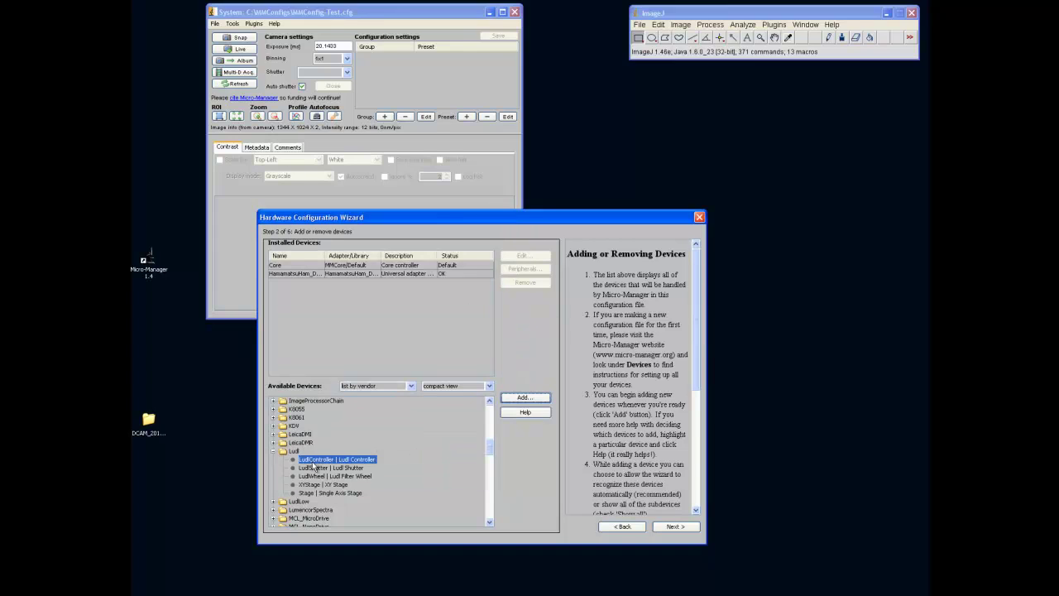
Re-add LudlController, letting Scan detect COM4, and confirm its installation.
left_click(524, 398)
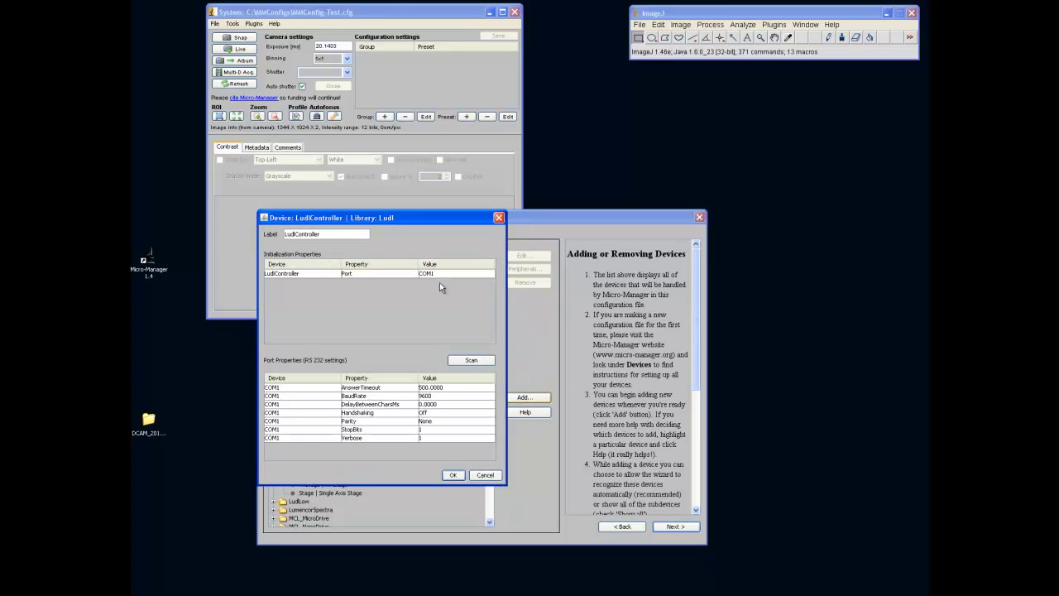
left_click(468, 361)
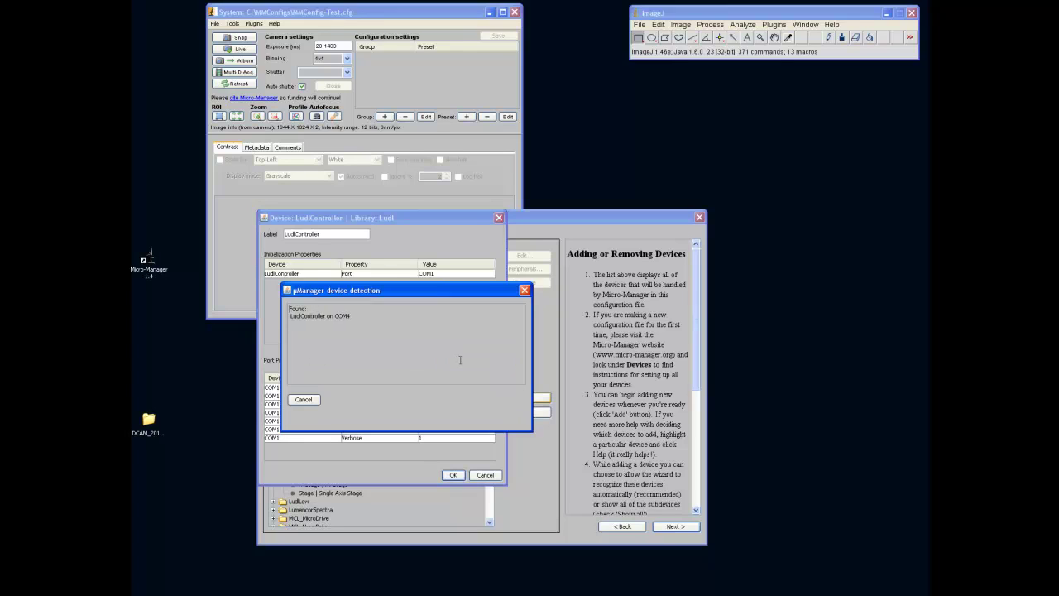
left_click(452, 475)
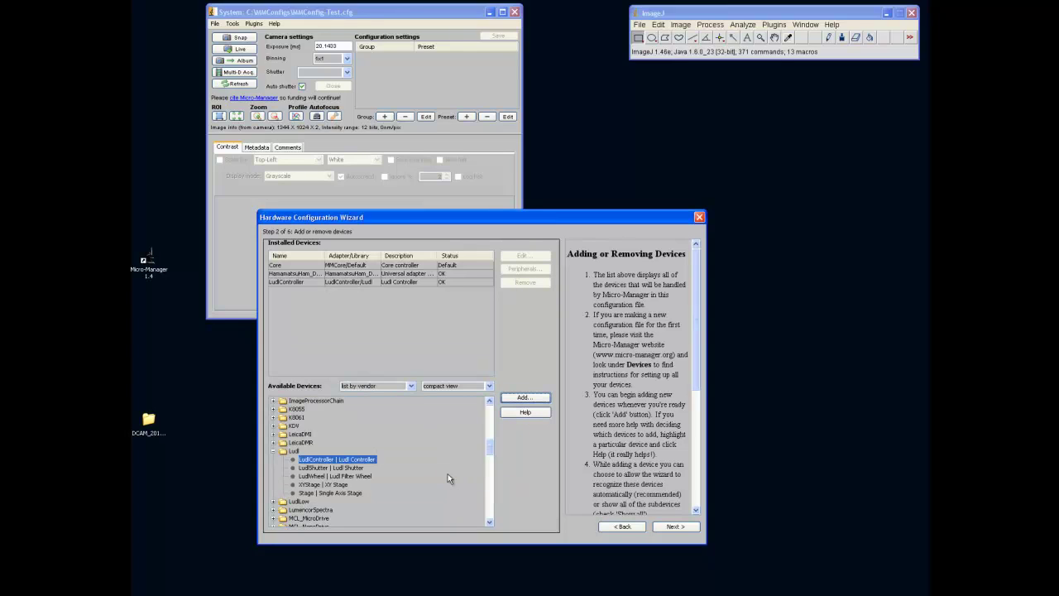
Install LudlShutter and the Ludl XYStage with default settings, then continue to step 3.
left_click(331, 468)
left_click(542, 400)
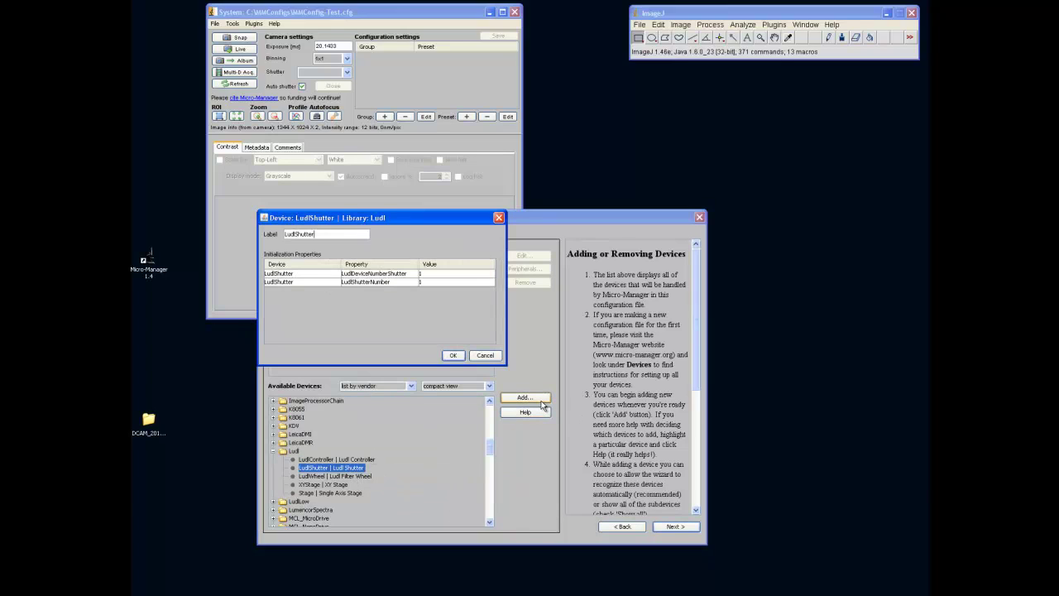
left_click(449, 355)
left_click(346, 485)
left_click(537, 399)
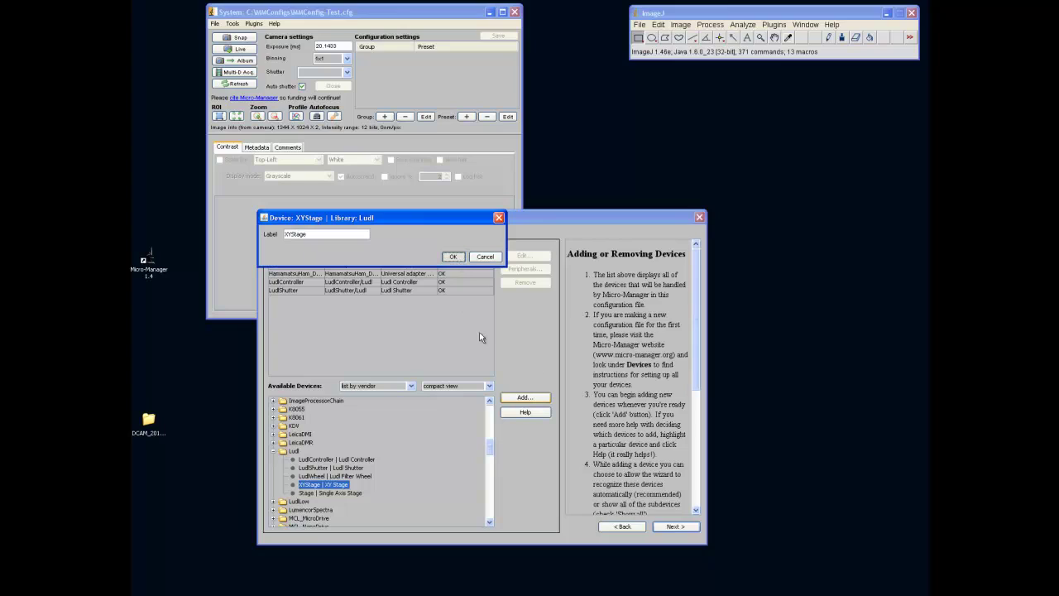
key("Return")
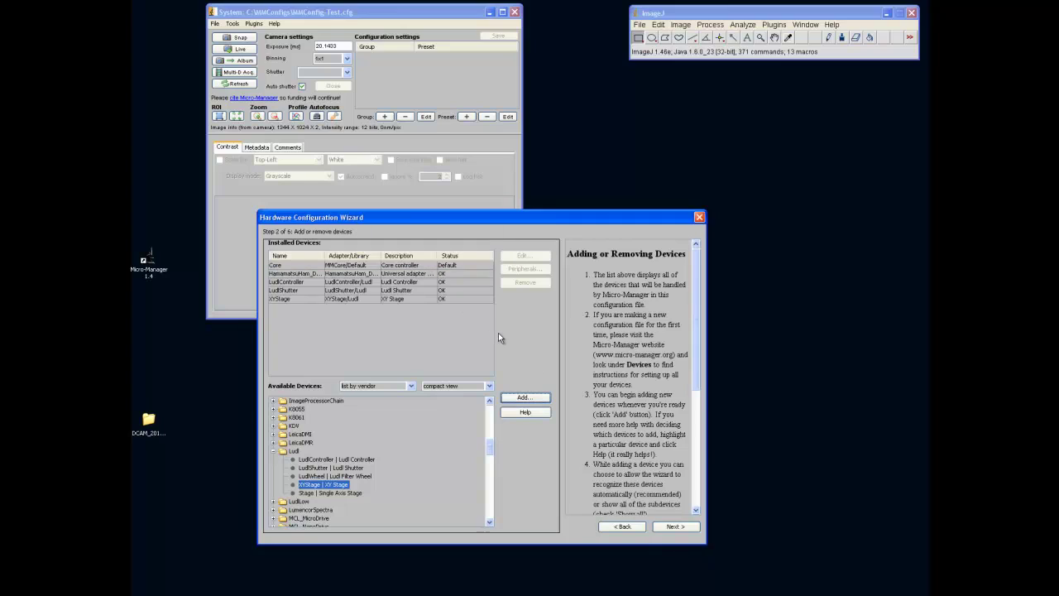
left_click(677, 527)
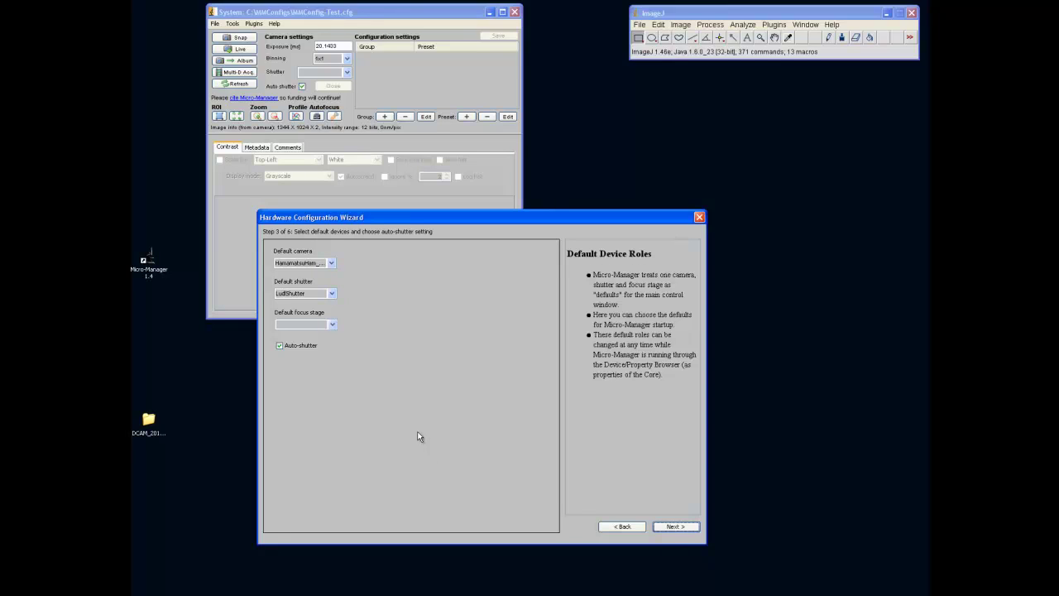
Keep default devices, delays and position labels unchanged, advancing from step 3 to step 6.
left_click(674, 526)
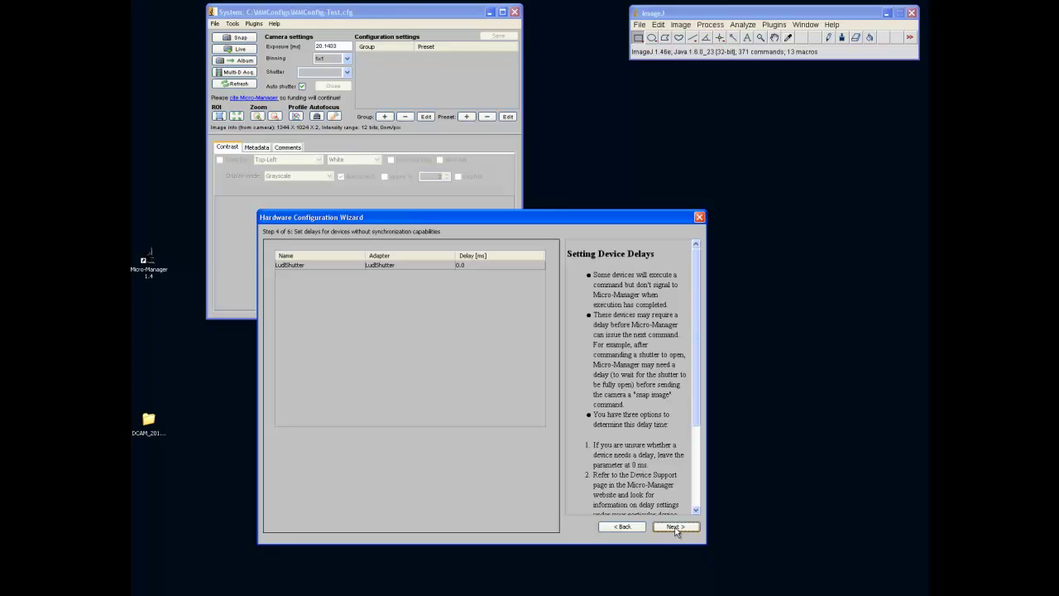
left_click(675, 527)
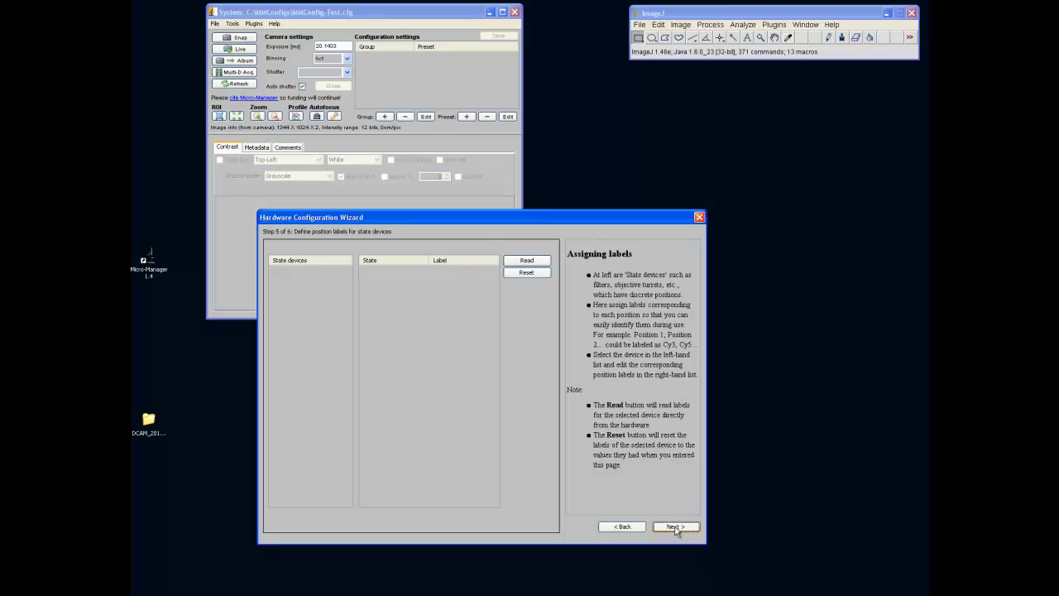
left_click(675, 527)
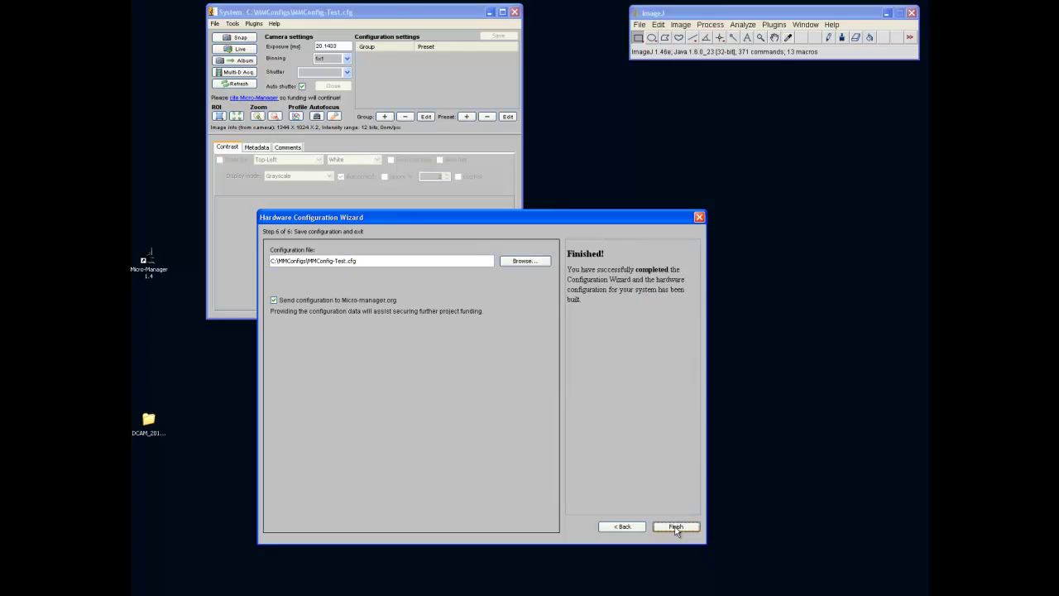
Finish the wizard and confirm overwriting C:\MMConfigs\MMConfig-Test.cfg.
left_click(675, 527)
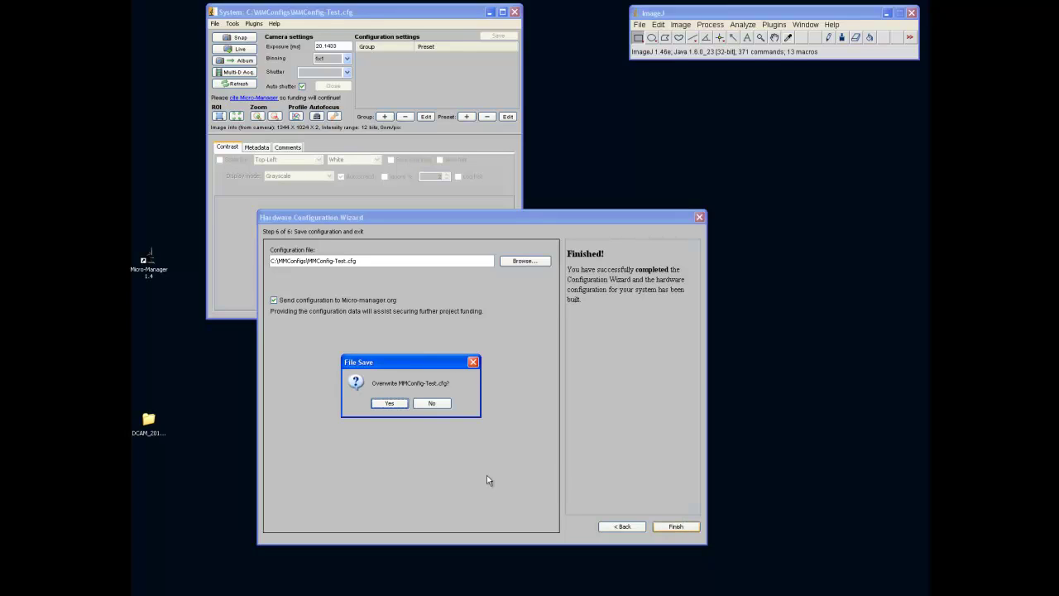
left_click(388, 404)
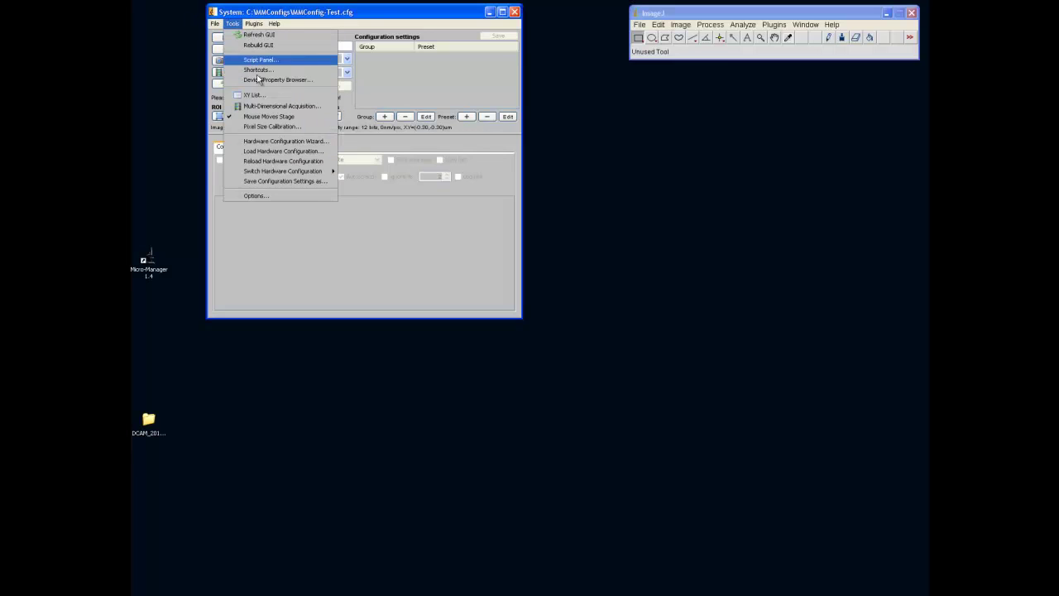
Reopen the Hardware Configuration Wizard to modify the existing configuration's devices.
left_click(273, 141)
left_click(370, 273)
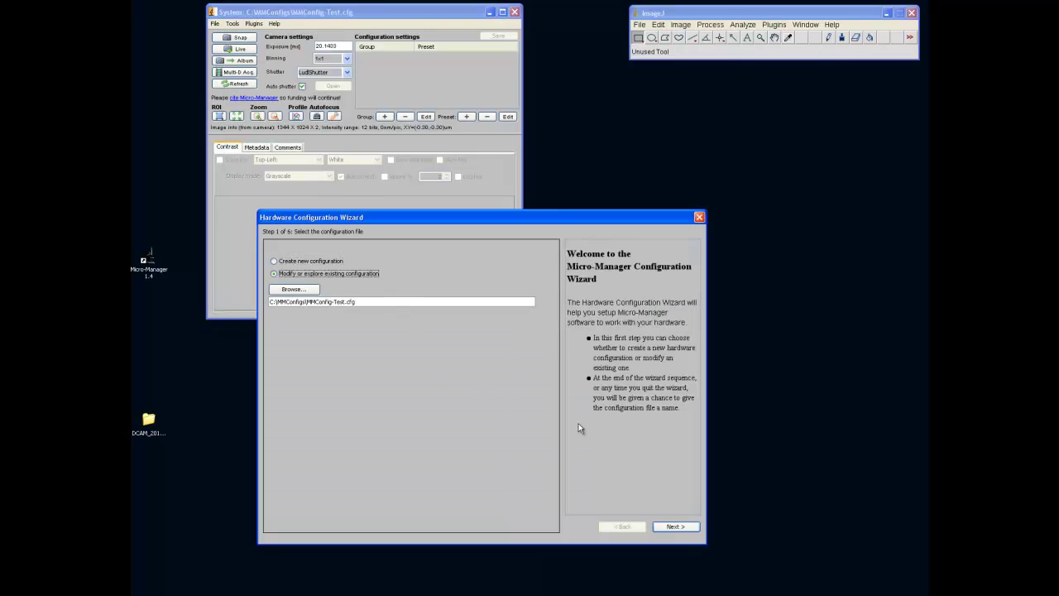
left_click(675, 526)
Add the ZeissCAN ZeissScope, auto-detecting it on COM3, to list its peripherals.
scroll(430, 452, "down", 15)
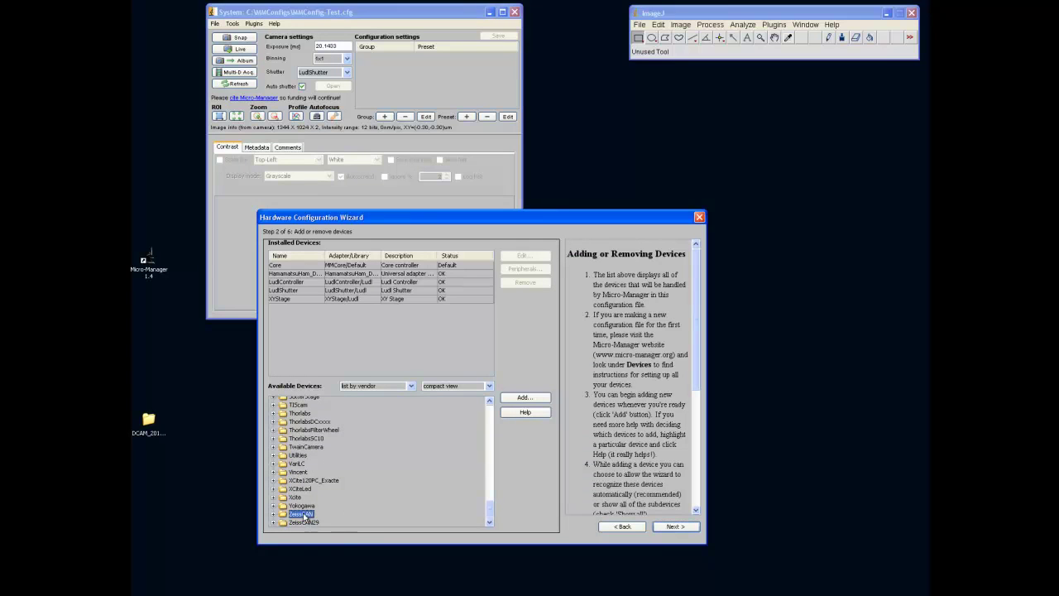
left_click(273, 514)
left_click(343, 522)
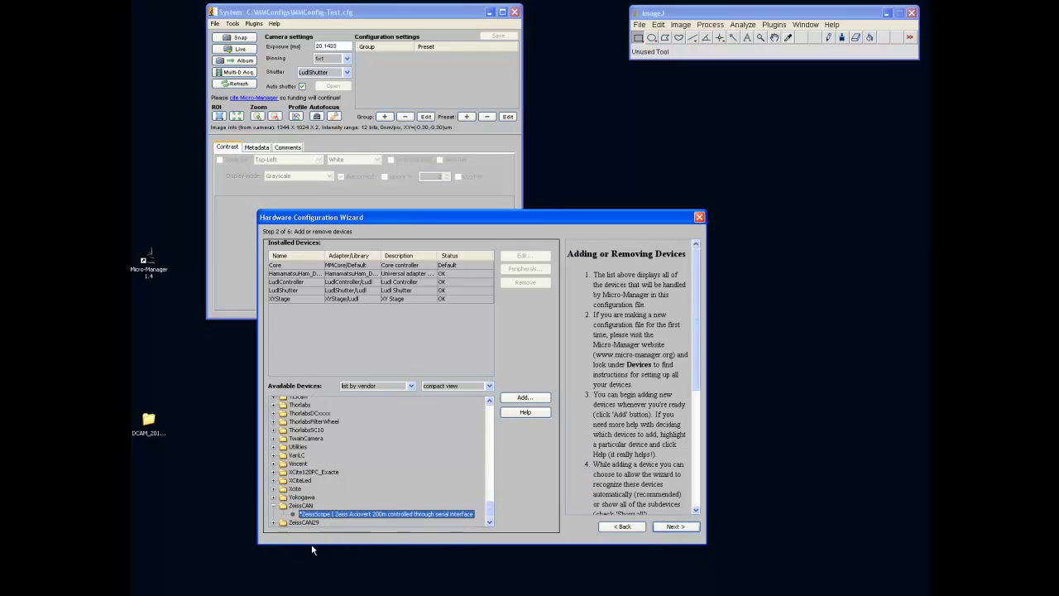
left_click(517, 399)
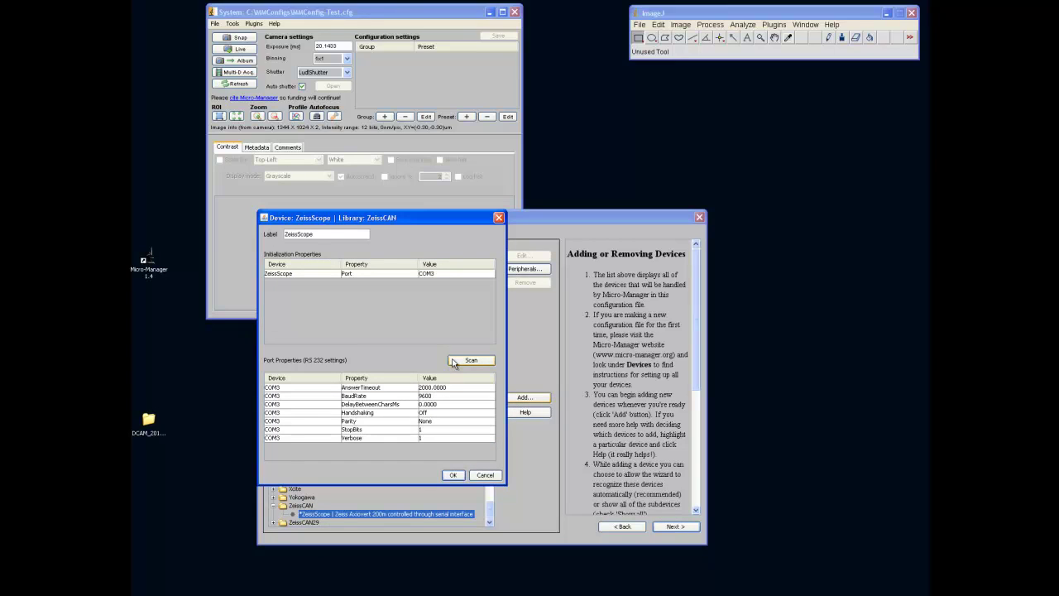
left_click(453, 361)
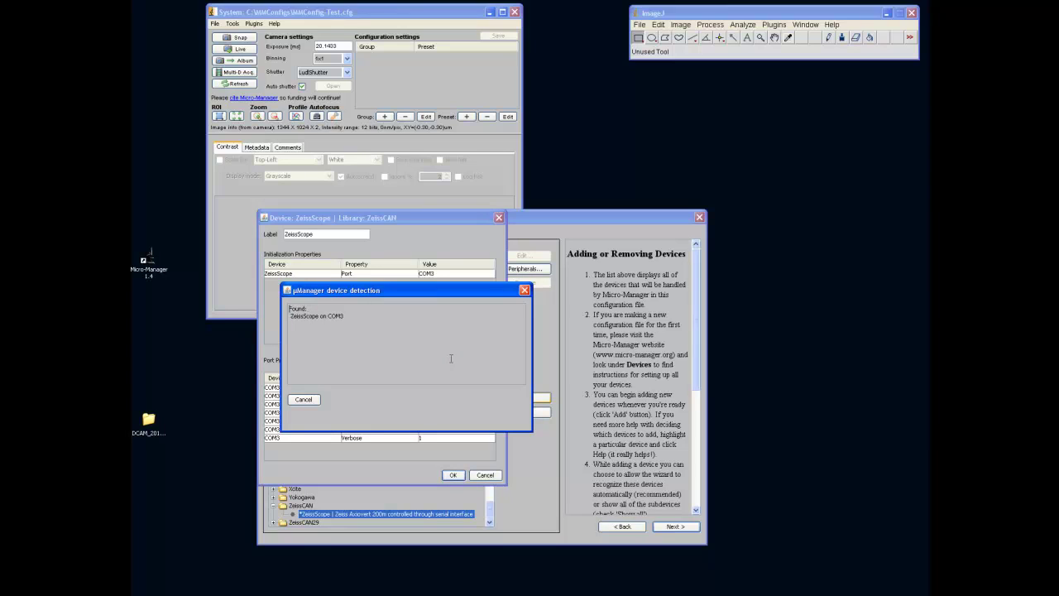
left_click(455, 476)
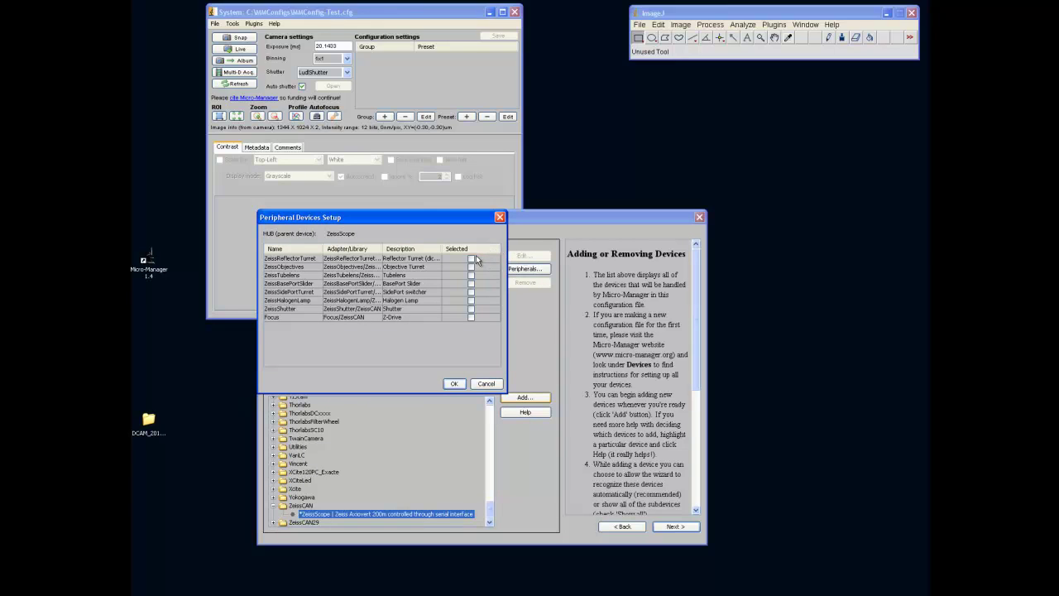
Include reflector turret, objectives, BasePort slider, SidePort turret, halogen lamp, shutter and Focus peripherals, skipping Tubelens.
left_click(471, 259)
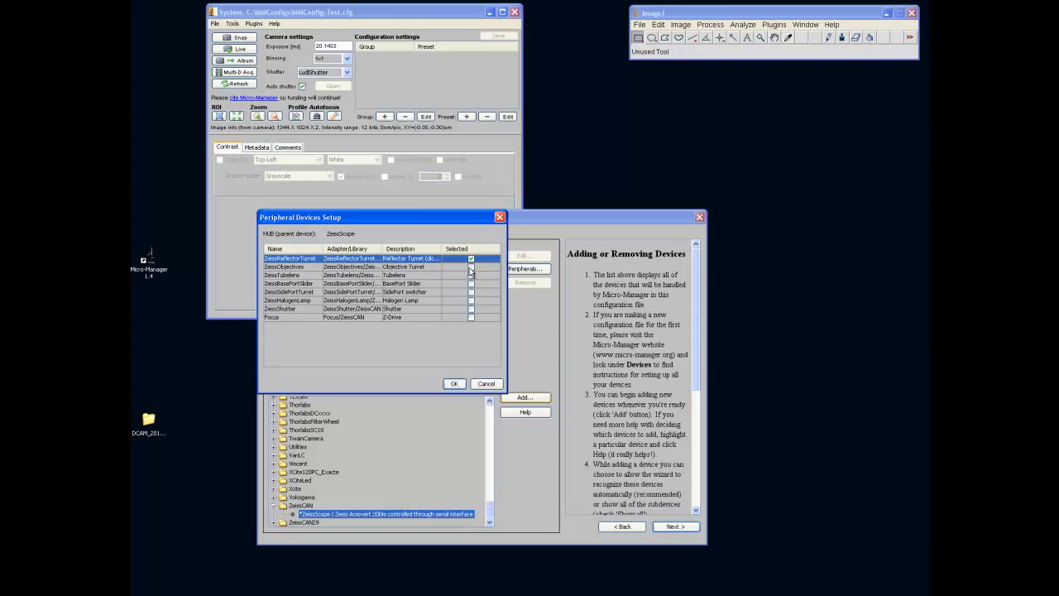
left_click(471, 268)
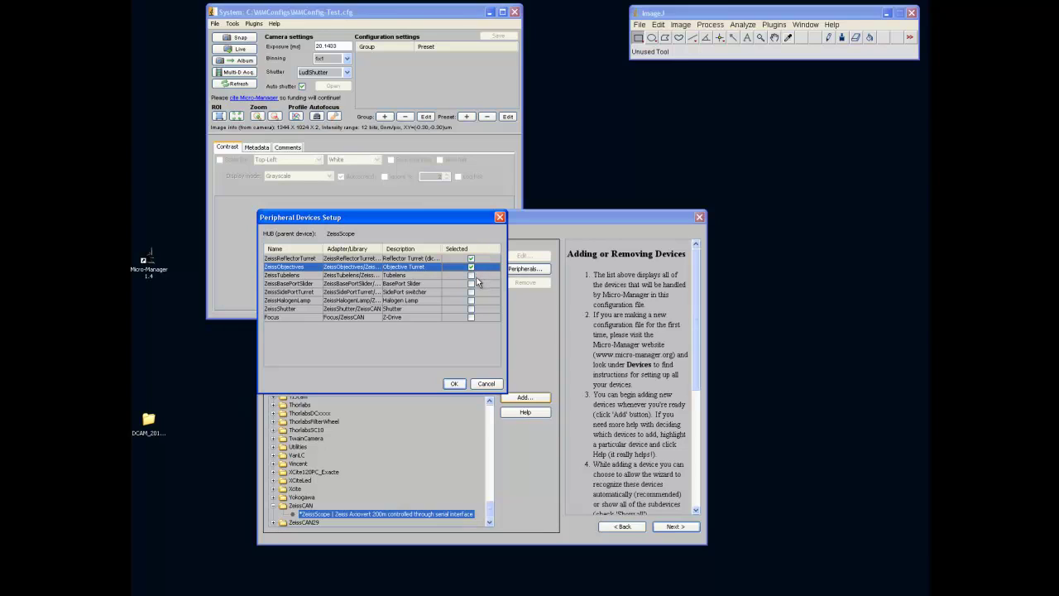
left_click(471, 284)
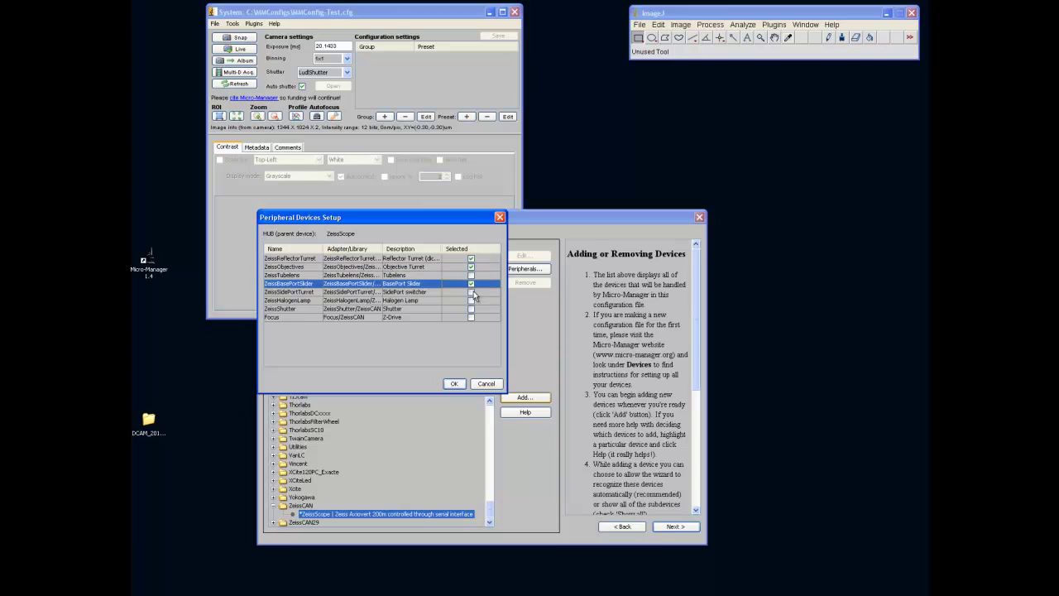
left_click(471, 293)
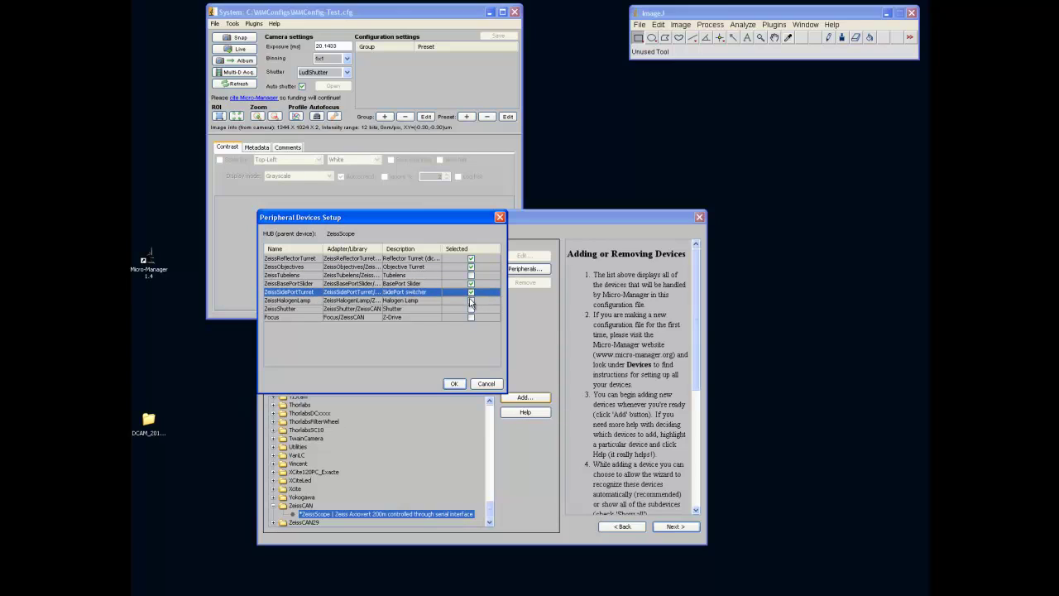
left_click(470, 301)
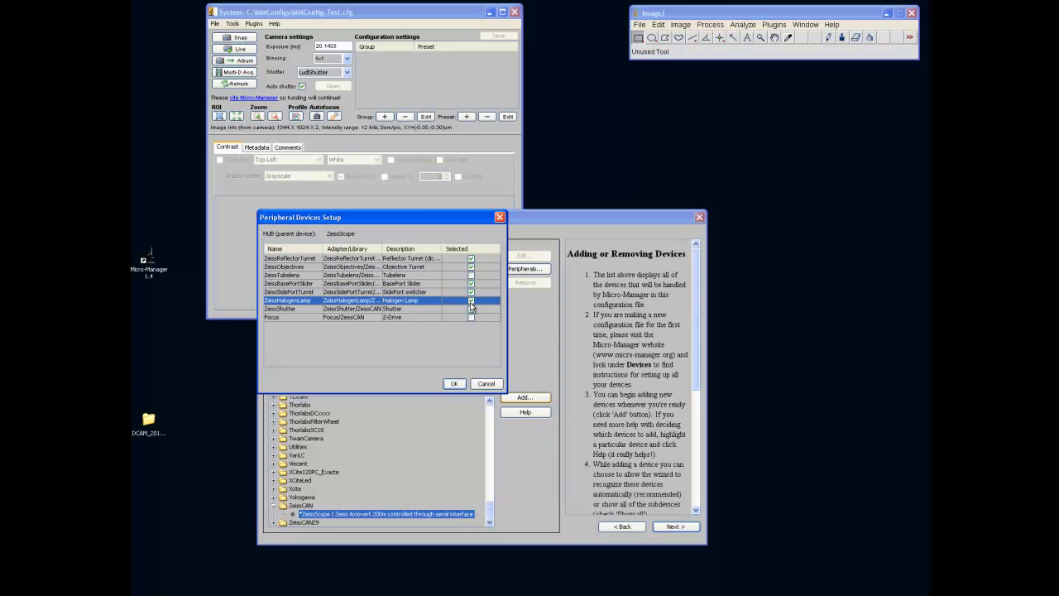
left_click(471, 309)
left_click(470, 318)
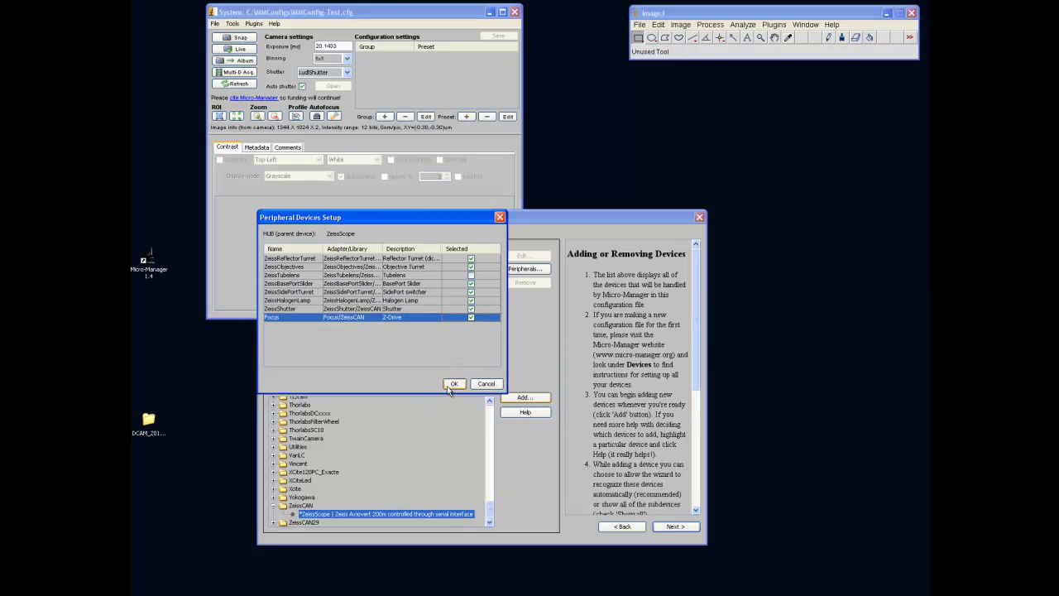
left_click(453, 384)
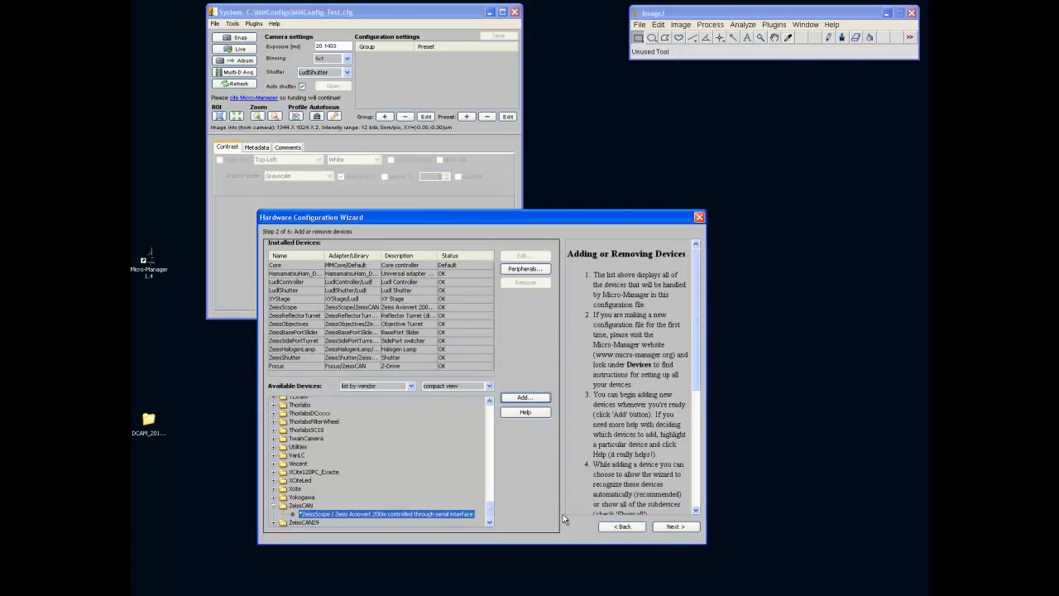
Keep the default devices and give ZeissHalogenLamp a 1000 ms delay, reaching step 5.
left_click(675, 527)
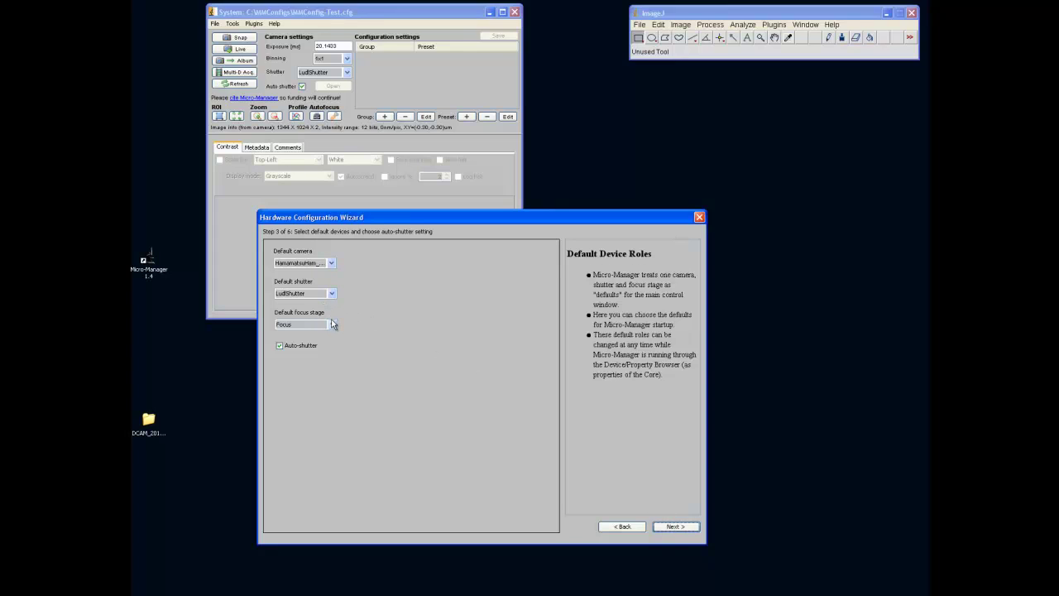
left_click(674, 528)
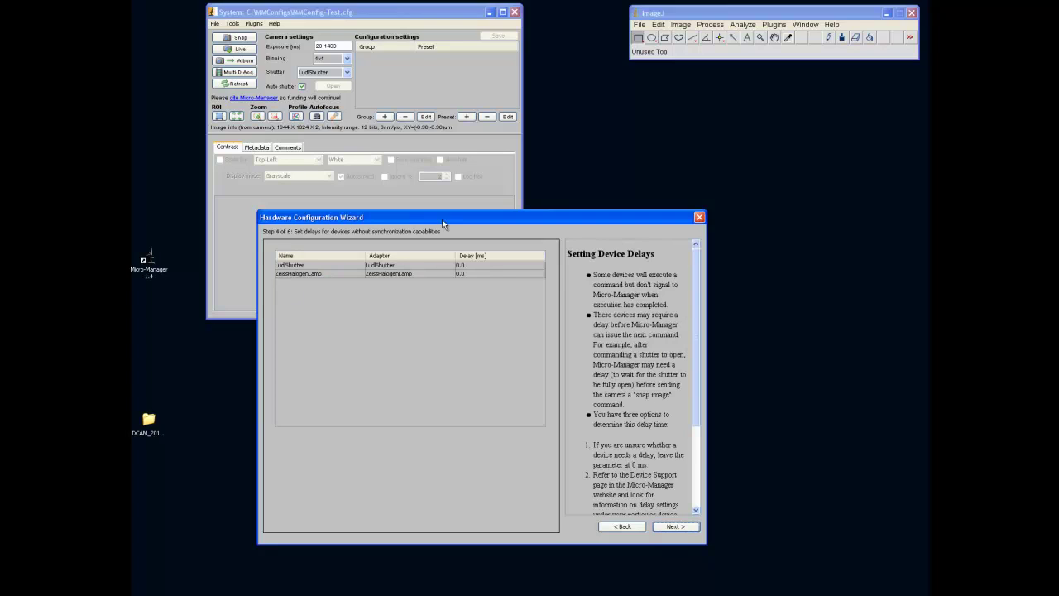
double_click(486, 264)
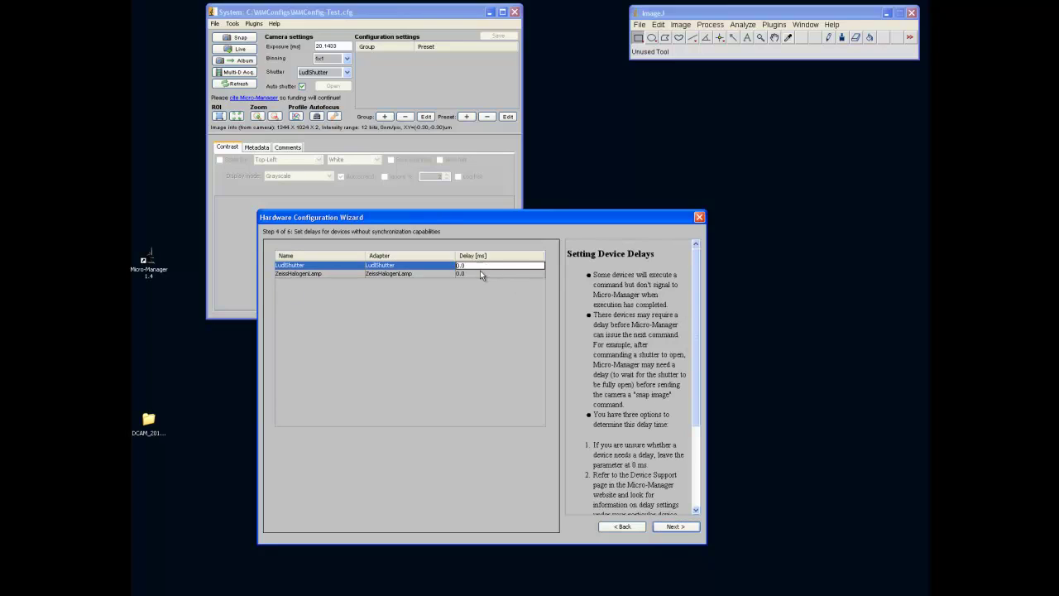
double_click(480, 273)
type("1000")
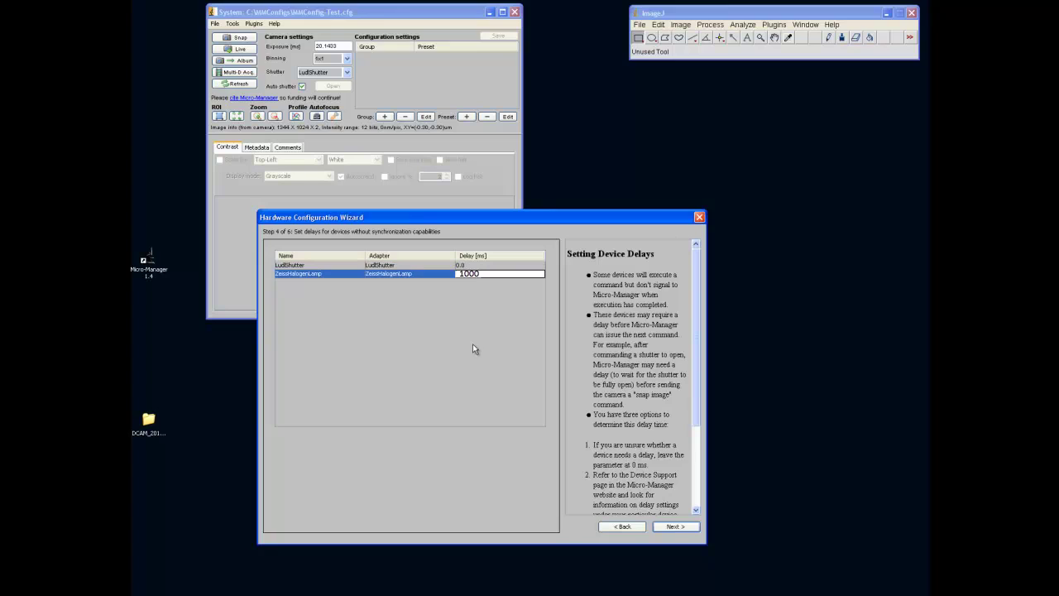
left_click(669, 527)
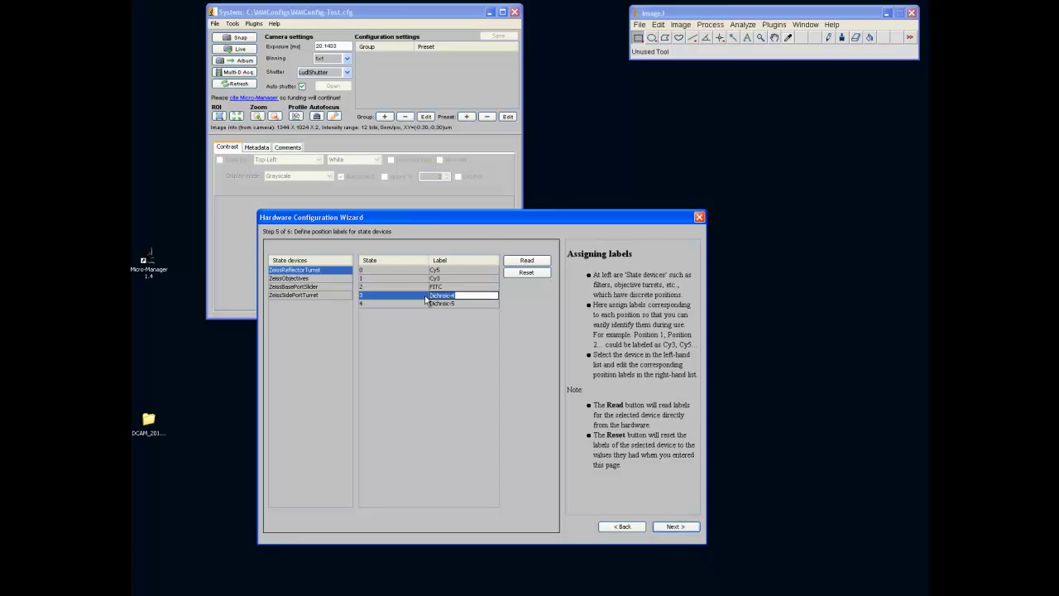
Relabel the reflector turret positions as Cy5, Cy3, FITC, GFP and DAPI.
double_click(427, 295)
left_click(457, 304)
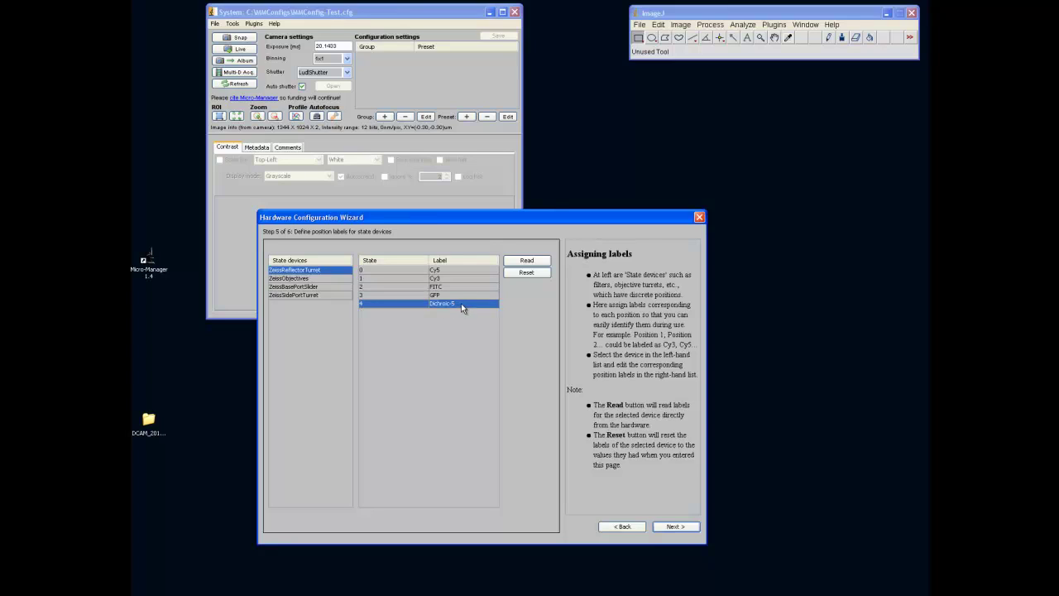
double_click(461, 303)
left_click_drag(461, 303, 436, 306)
Rename the ZeissObjectives position labels, including 63X oil for position 4.
left_click(327, 278)
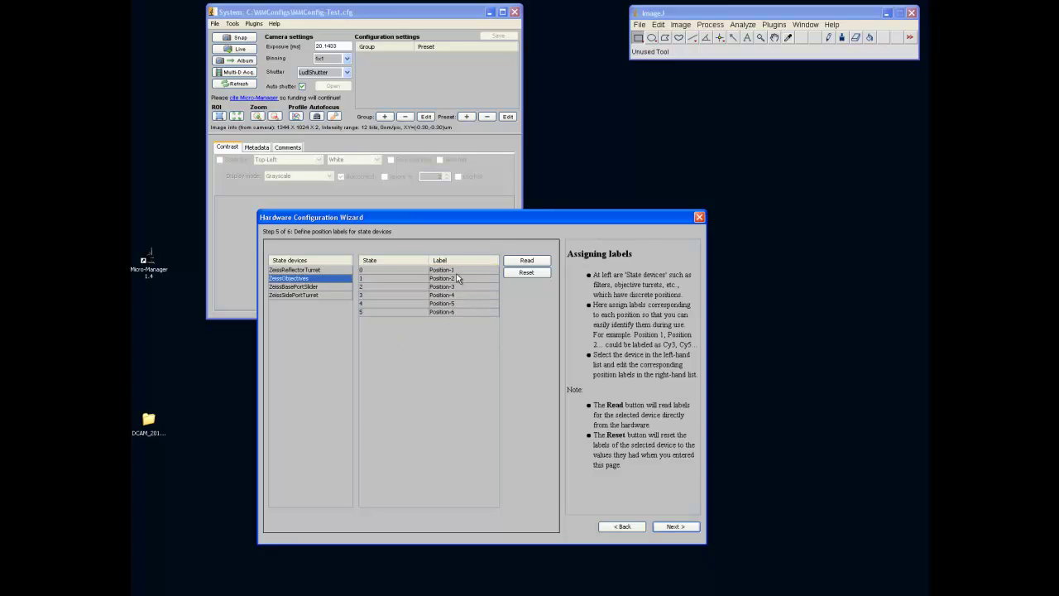
left_click(416, 305)
key("Return")
double_click(448, 312)
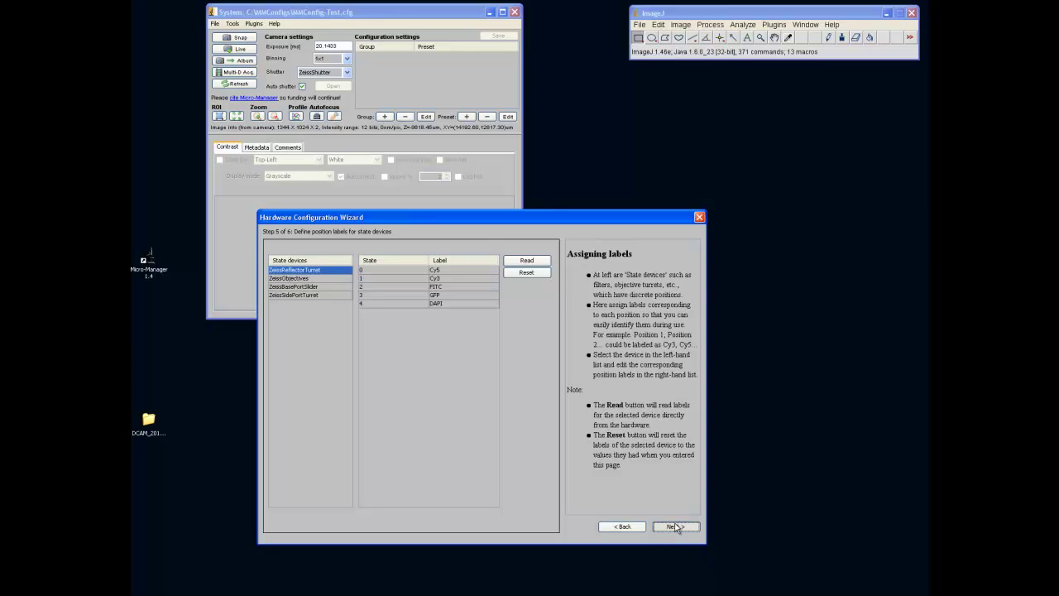
Finish the wizard and overwrite MMConfig-Test.cfg.
left_click(676, 527)
left_click(676, 526)
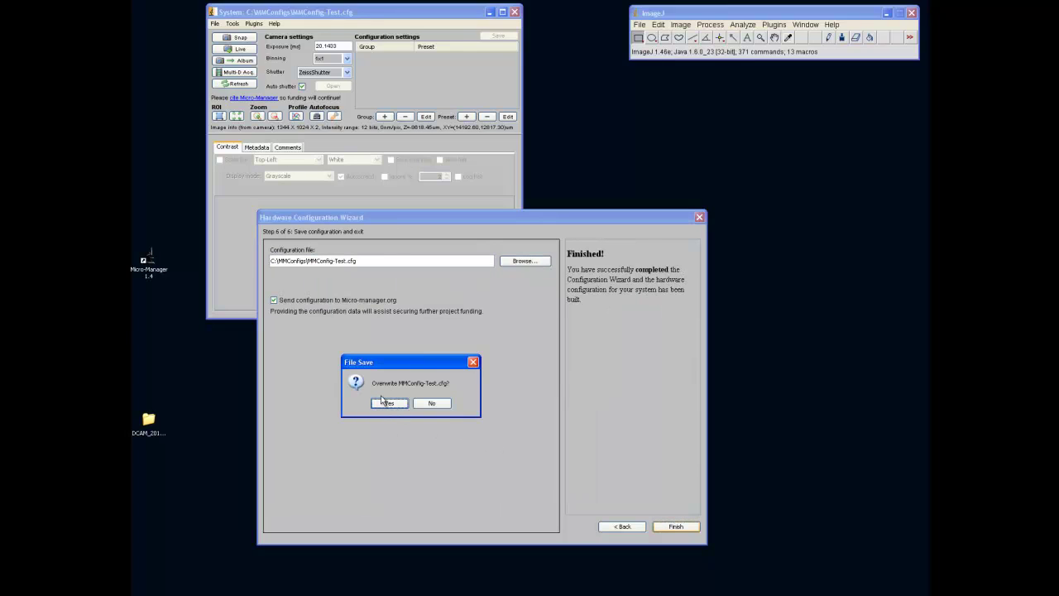
left_click(386, 403)
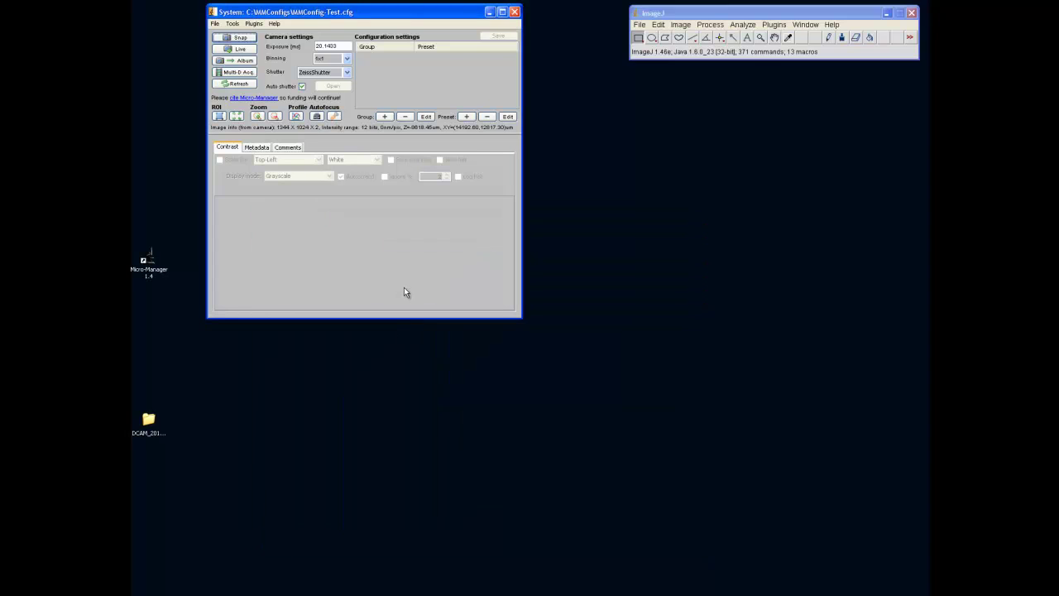
Open Tools > Device/Property Browser and scroll through the Hamamatsu, Ludl, Zeiss and Core properties.
left_click(233, 23)
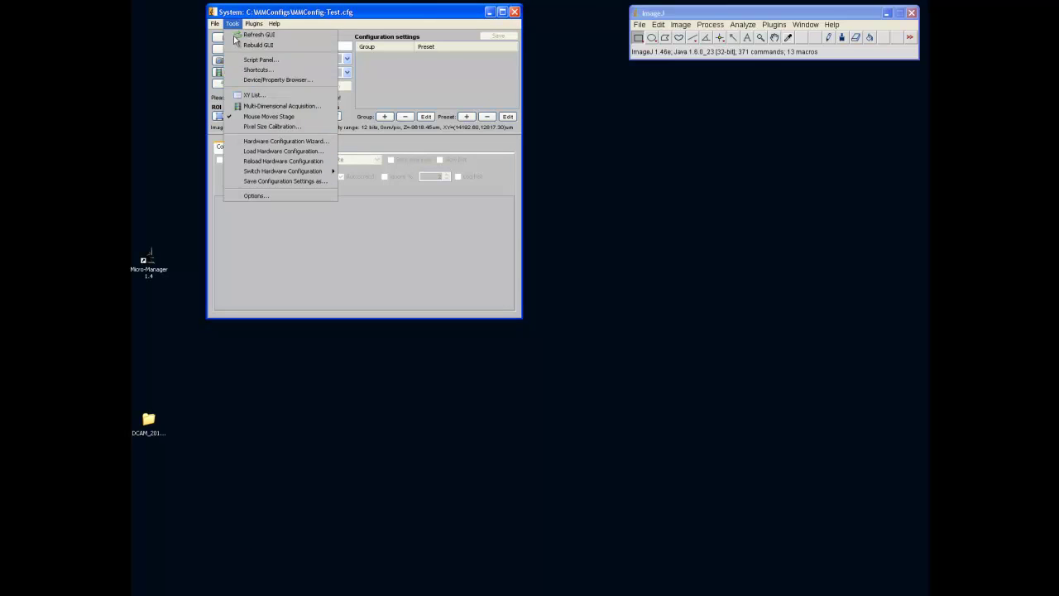
left_click(263, 80)
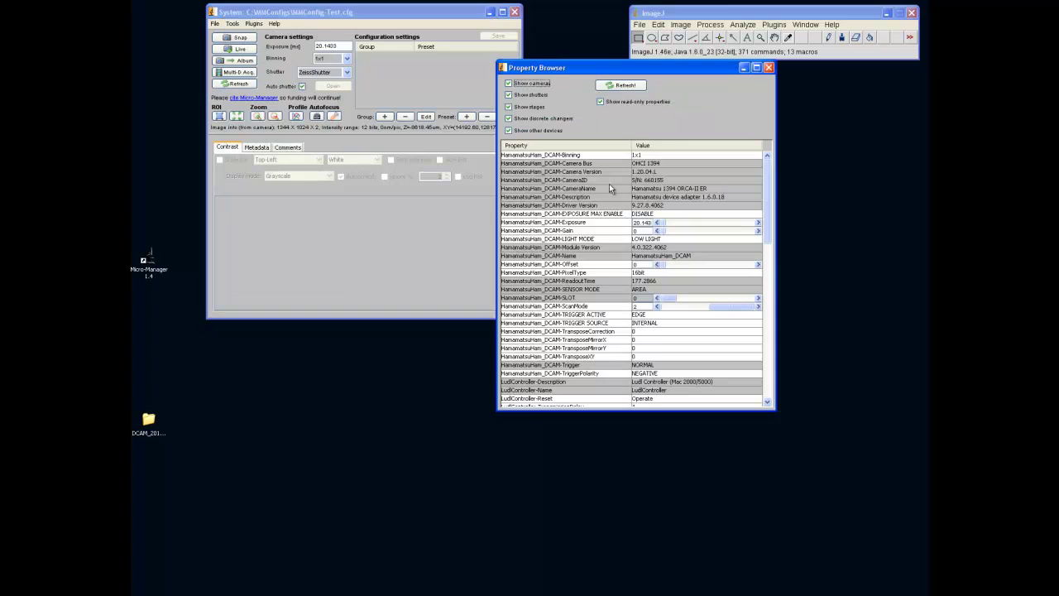
scroll(609, 187, "down", 3)
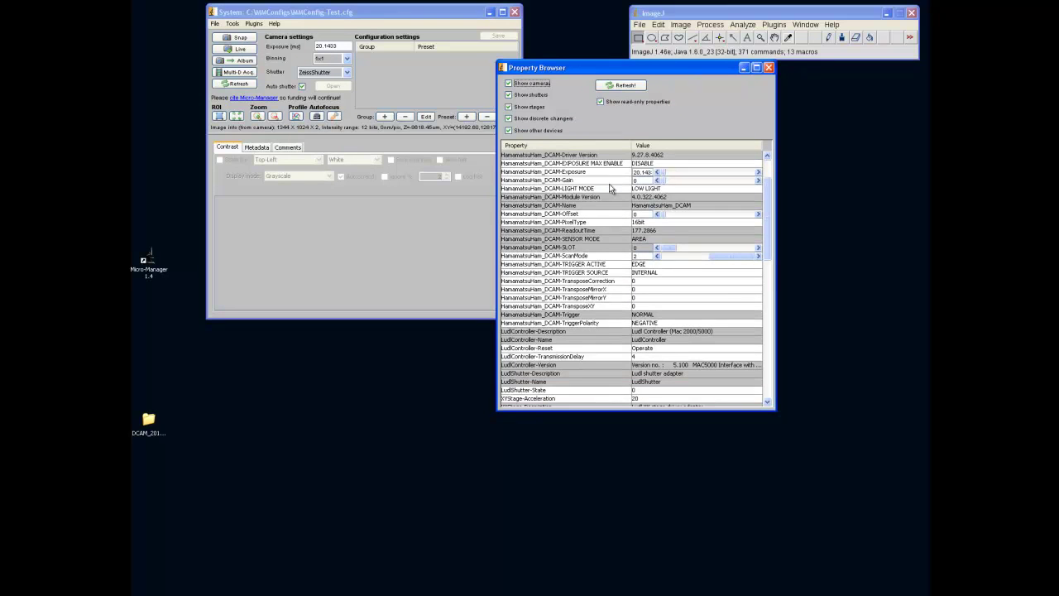
scroll(609, 188, "down", 5)
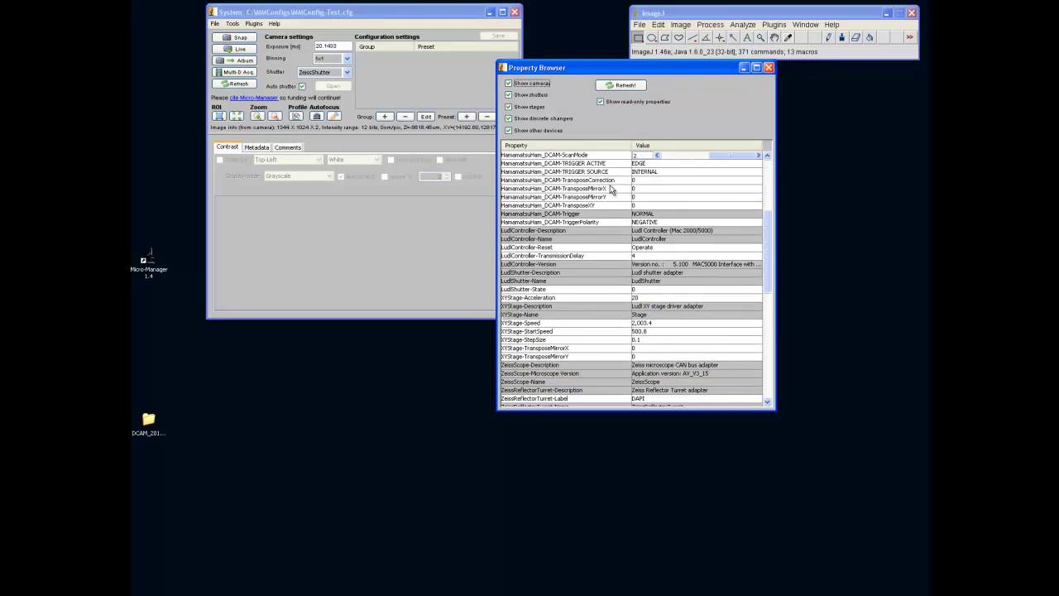
scroll(610, 189, "down", 3)
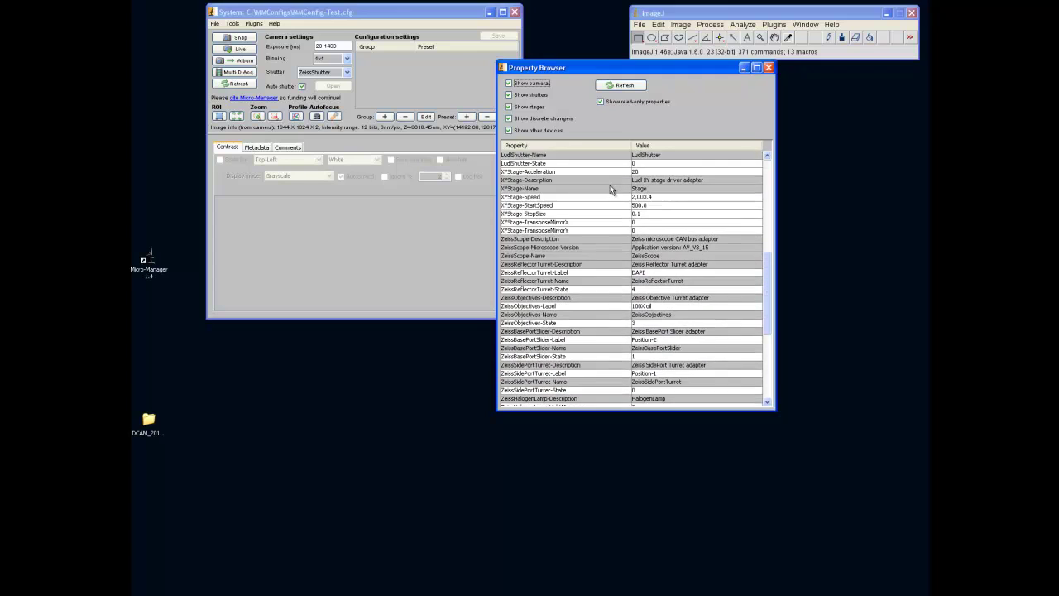
scroll(610, 190, "down", 3)
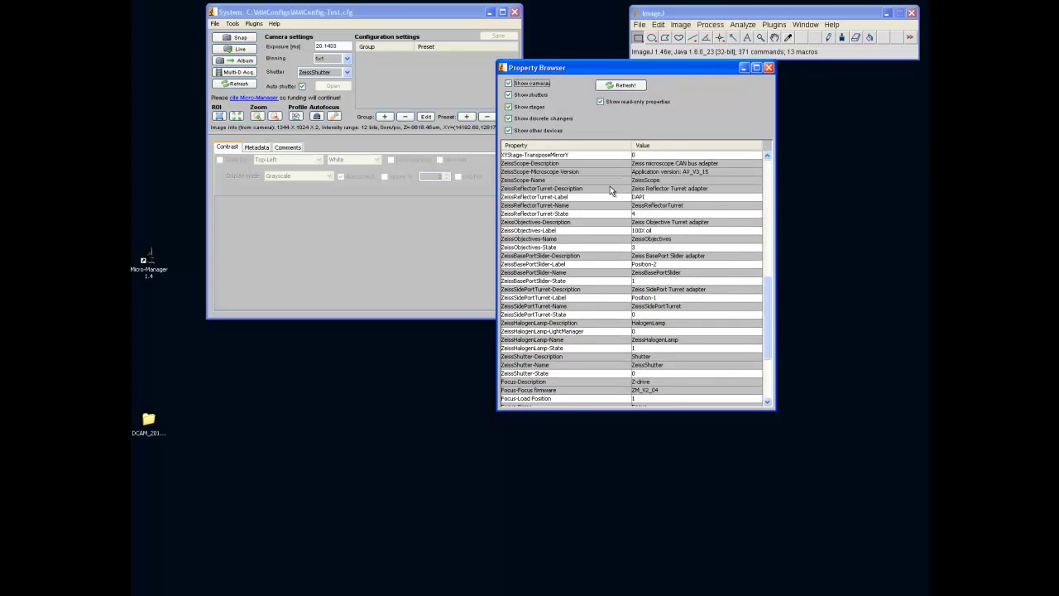
scroll(610, 190, "down", 5)
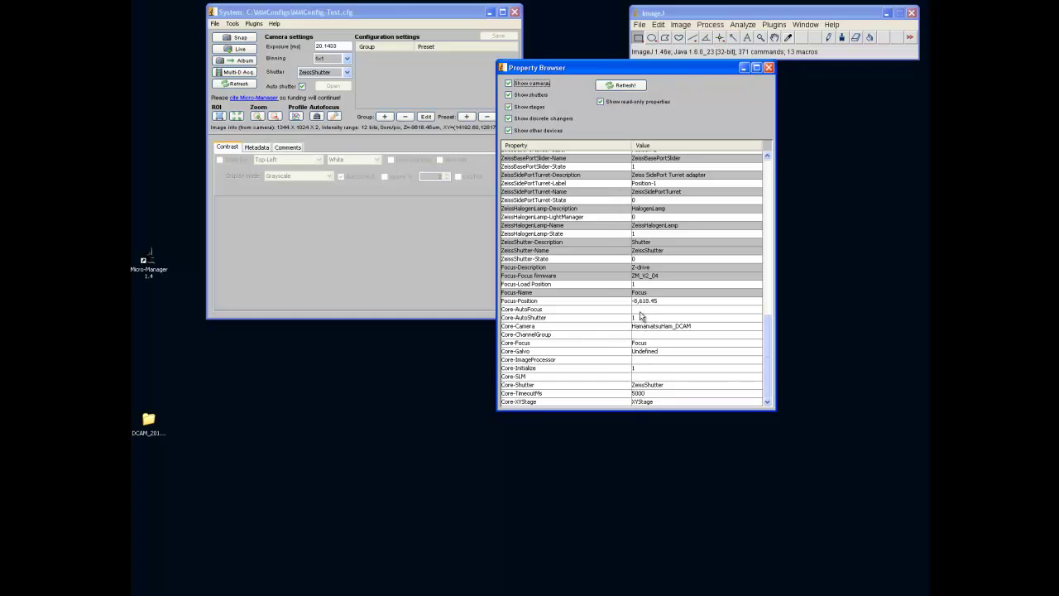
scroll(632, 268, "up", 1)
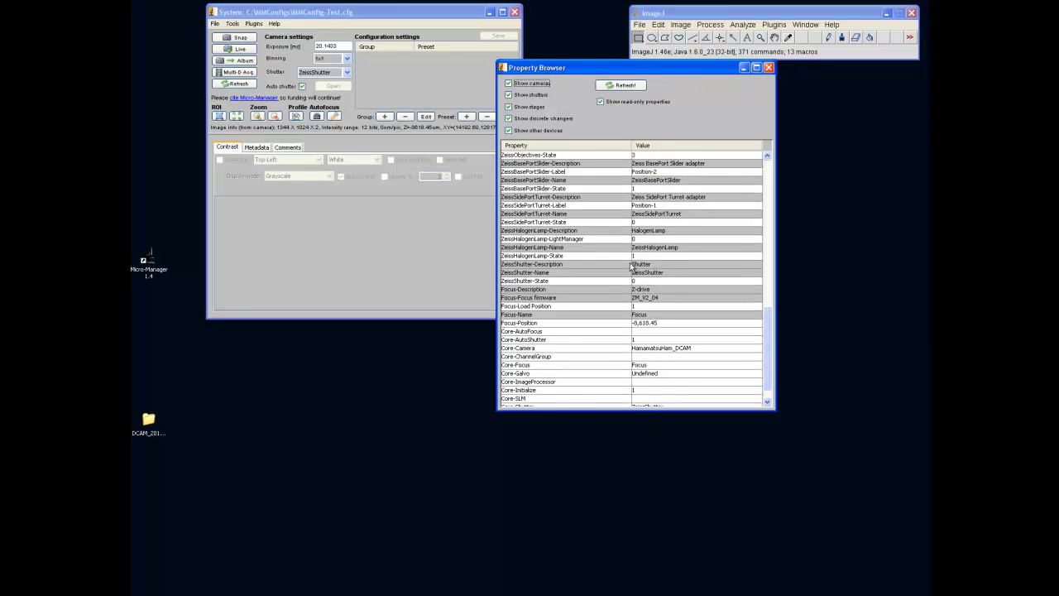
scroll(631, 268, "up", 4)
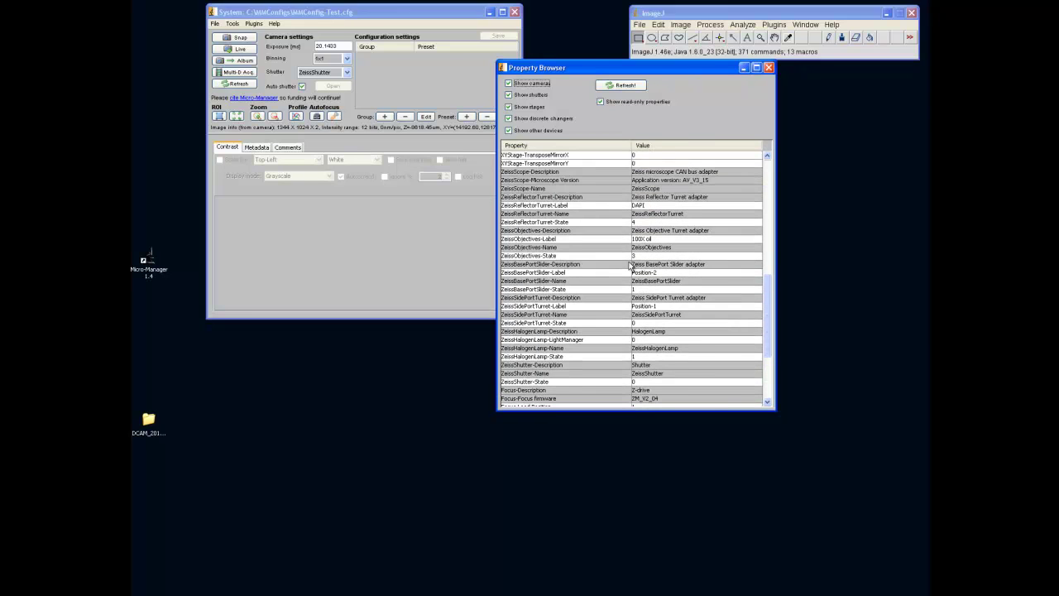
scroll(631, 267, "up", 2)
scroll(628, 264, "up", 4)
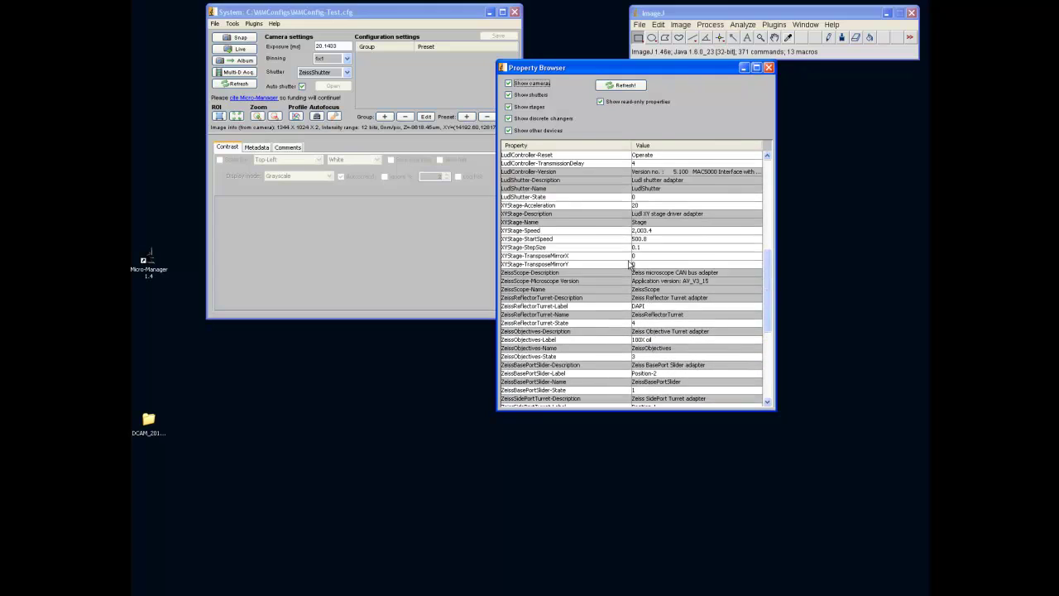
scroll(628, 263, "up", 6)
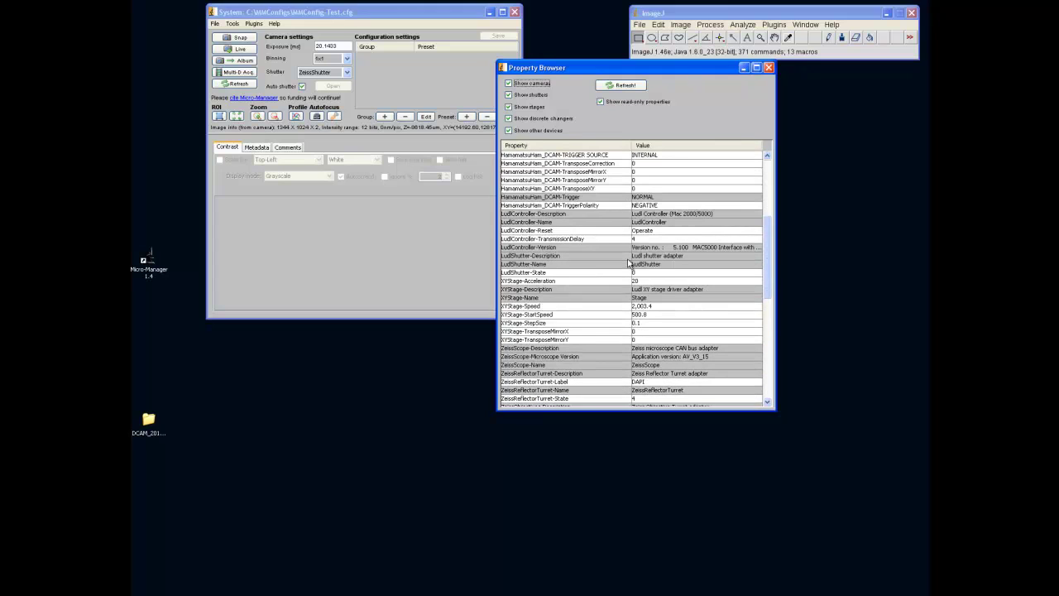
scroll(628, 263, "up", 1)
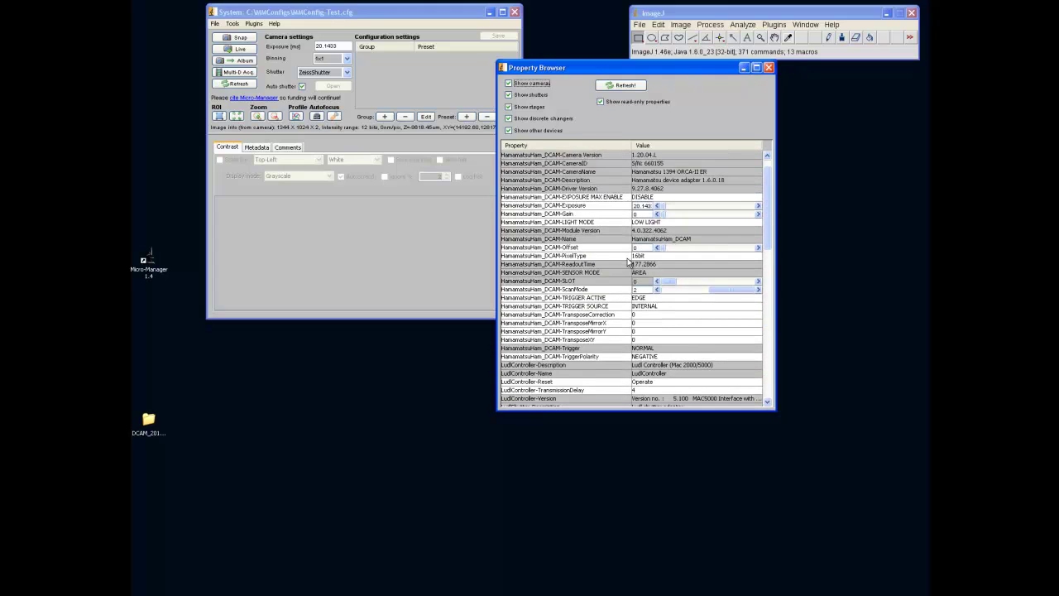